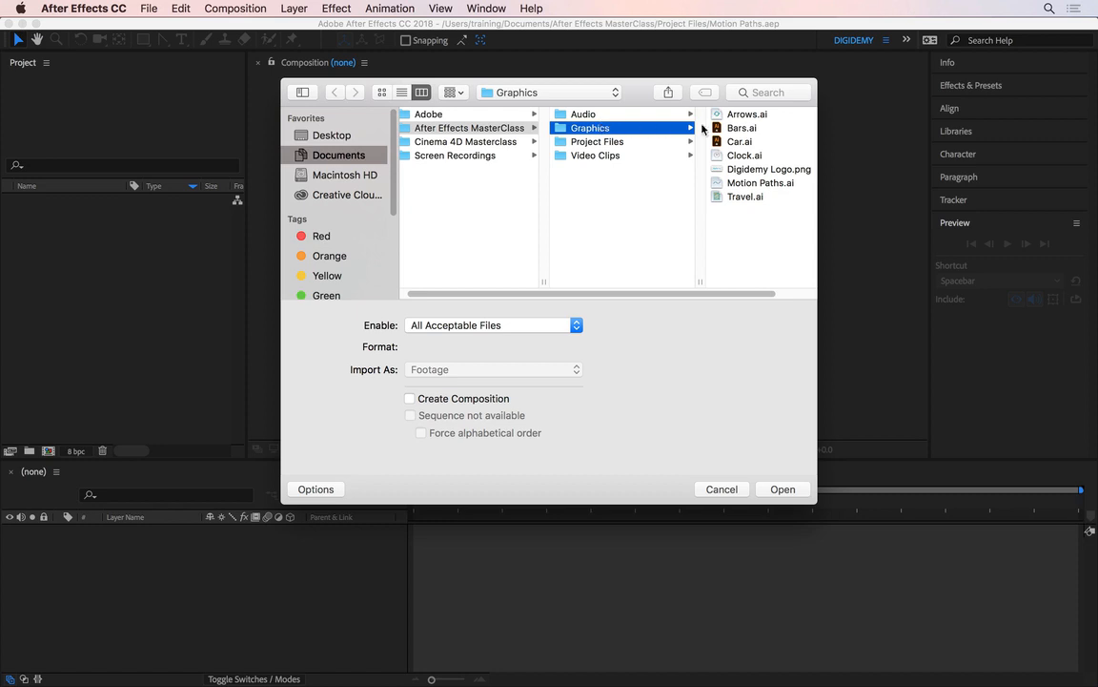
# Import Motion Paths.ai from the Graphics folder as Composition - Retain Layer Sizes and open the Motion Paths composition
pyautogui.click(755, 184)
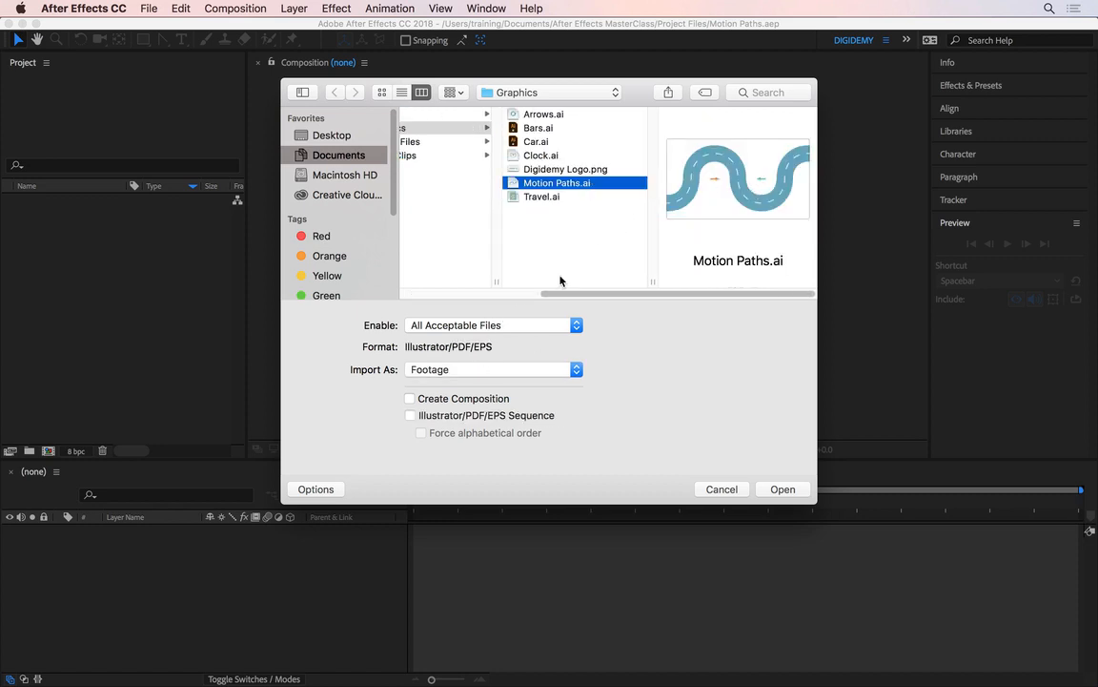
pyautogui.click(531, 367)
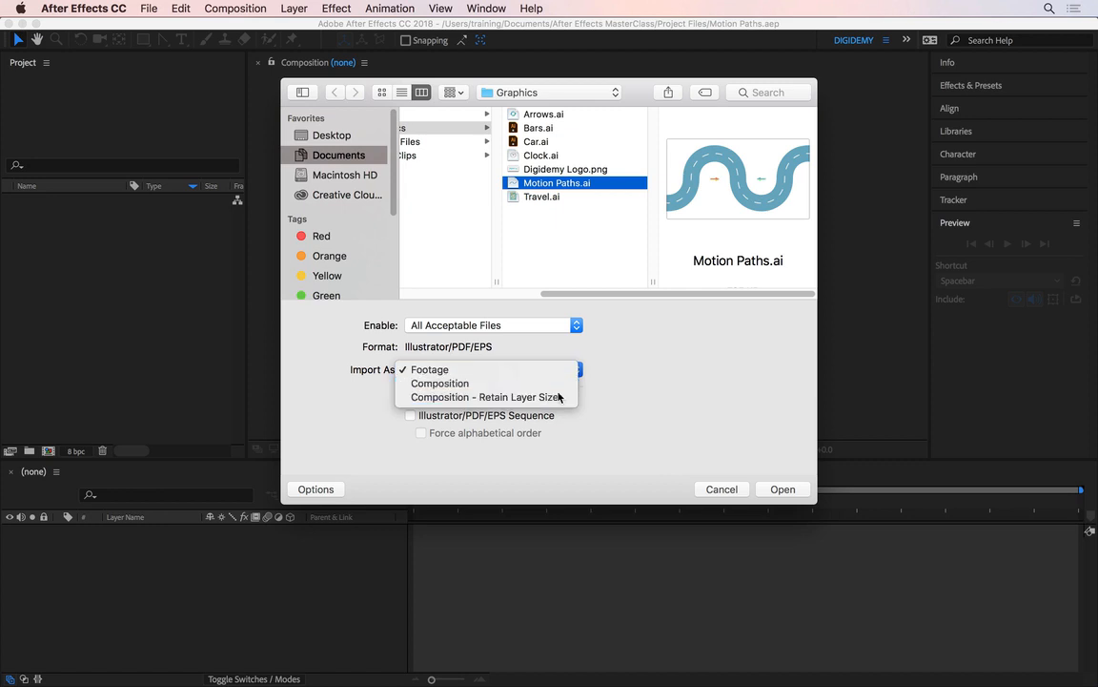
pyautogui.click(567, 393)
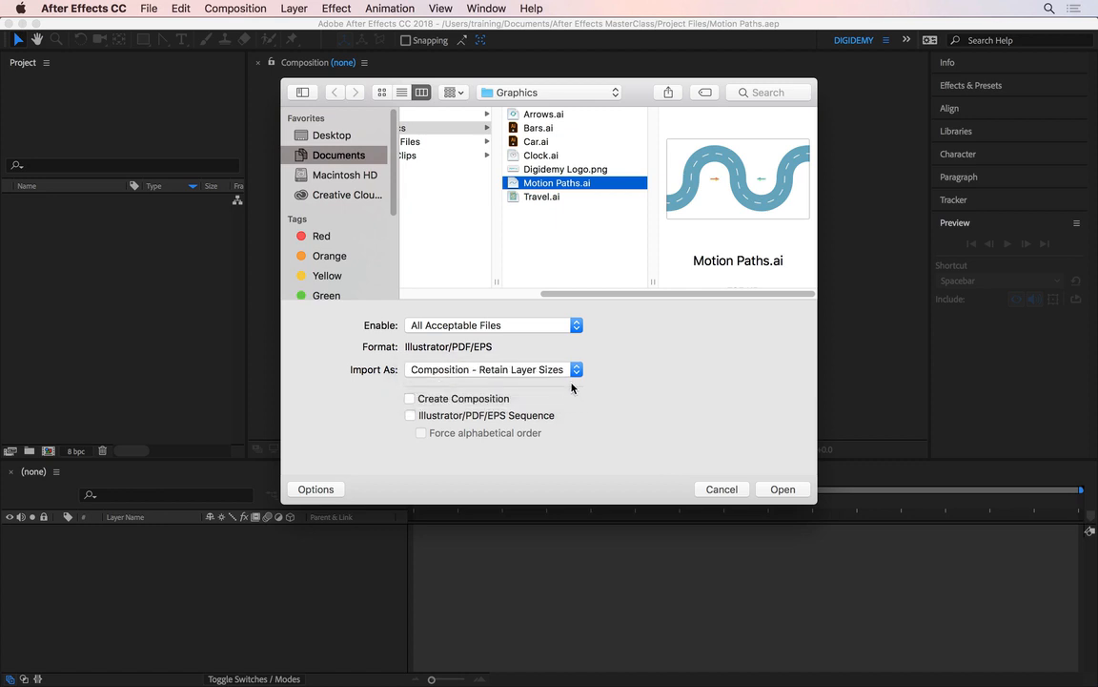
pyautogui.click(783, 489)
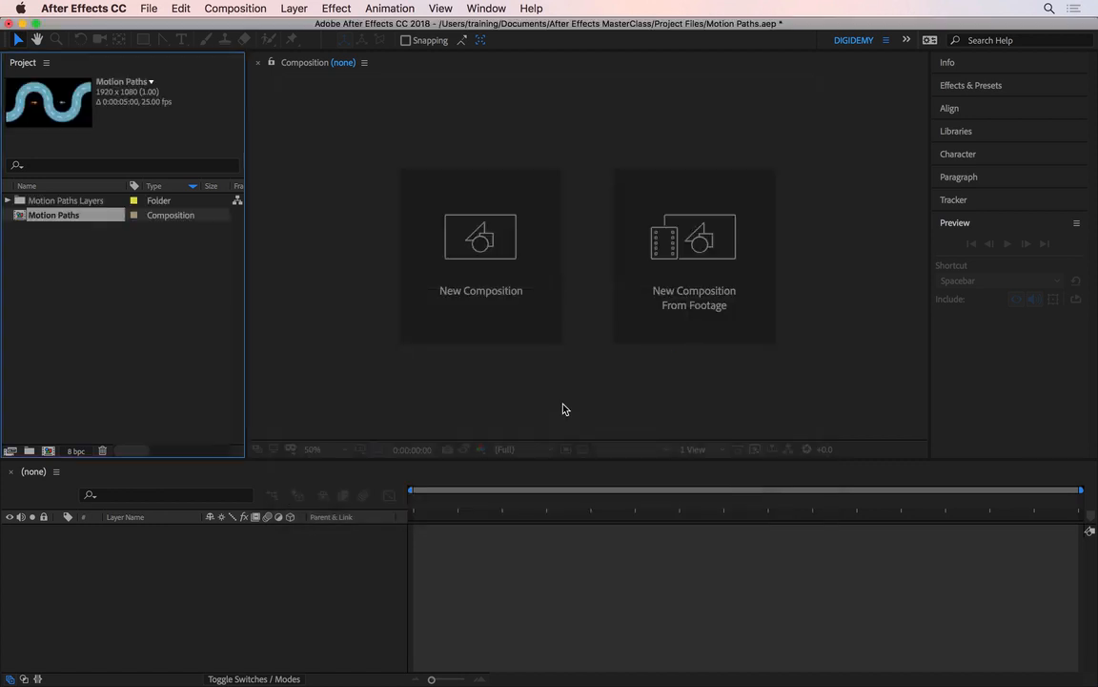
pyautogui.doubleClick(59, 216)
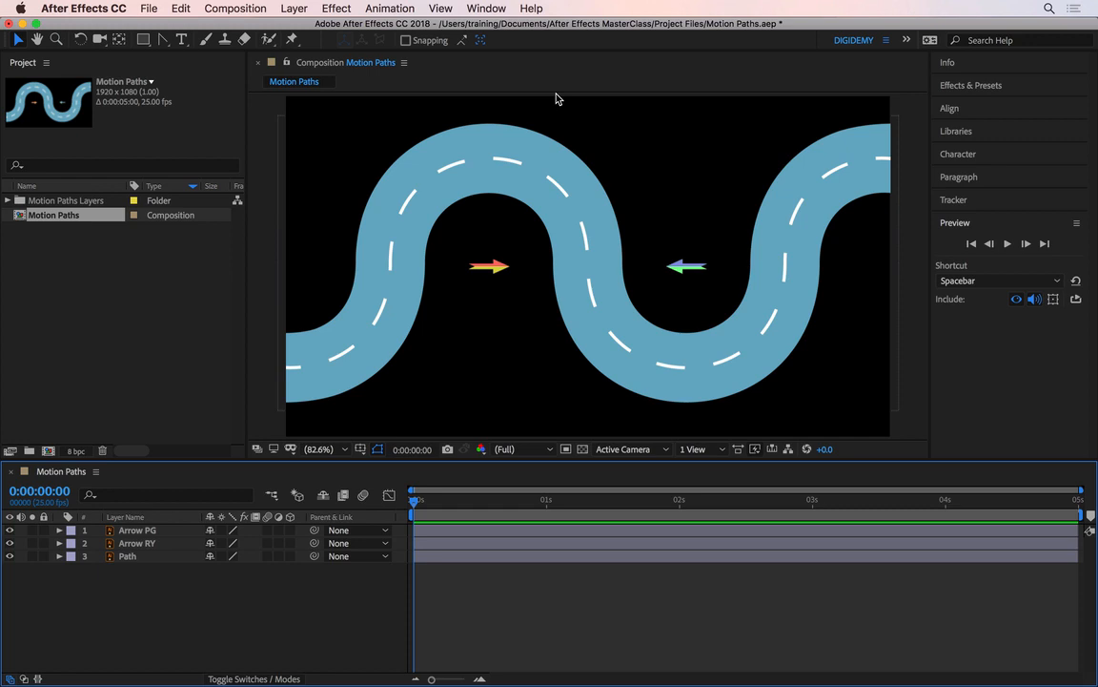
# Set the Motion Paths composition's background color to white (FFFFFF)
pyautogui.press('super+k')
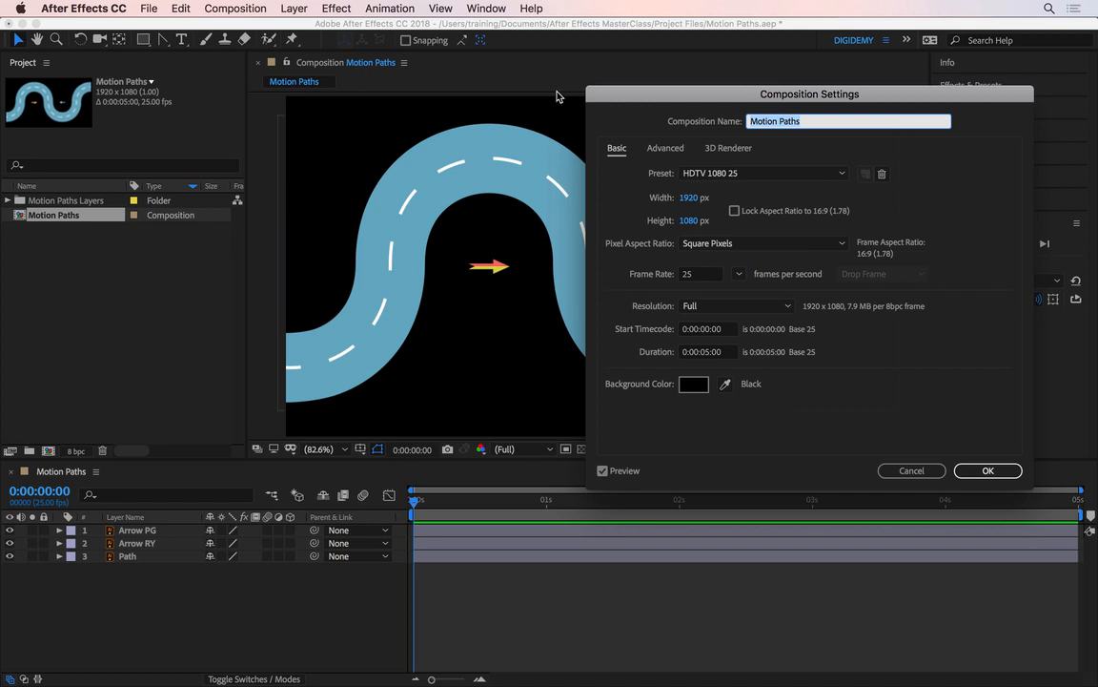
pyautogui.click(694, 369)
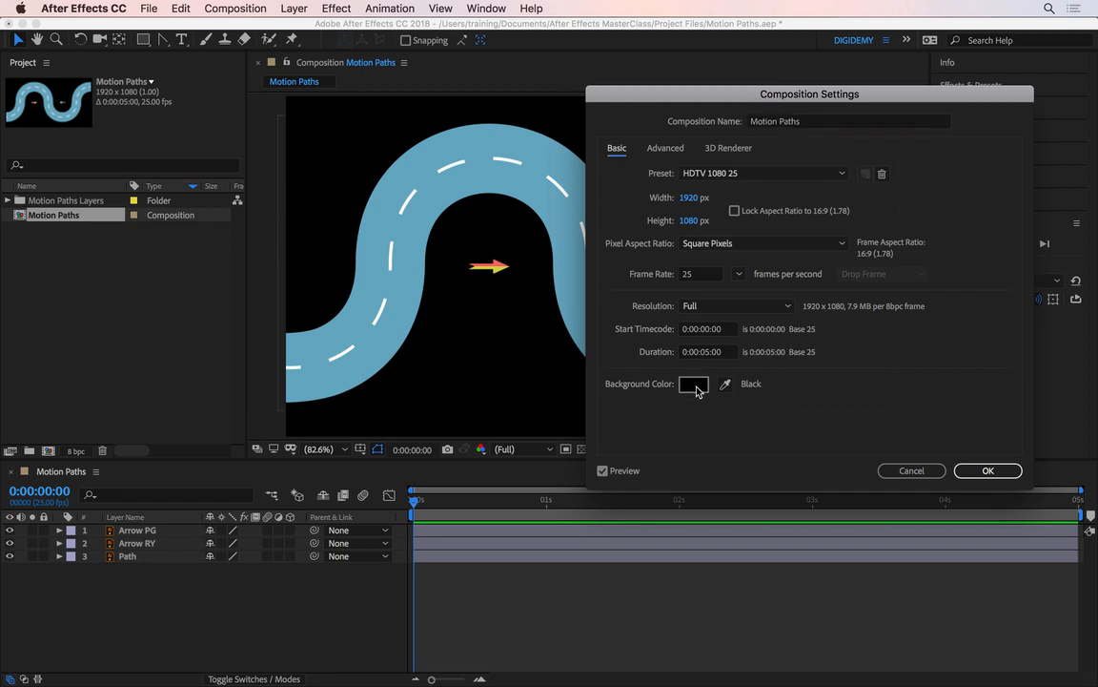
pyautogui.click(696, 391)
pyautogui.moveTo(662, 221); pyautogui.dragTo(629, 200)
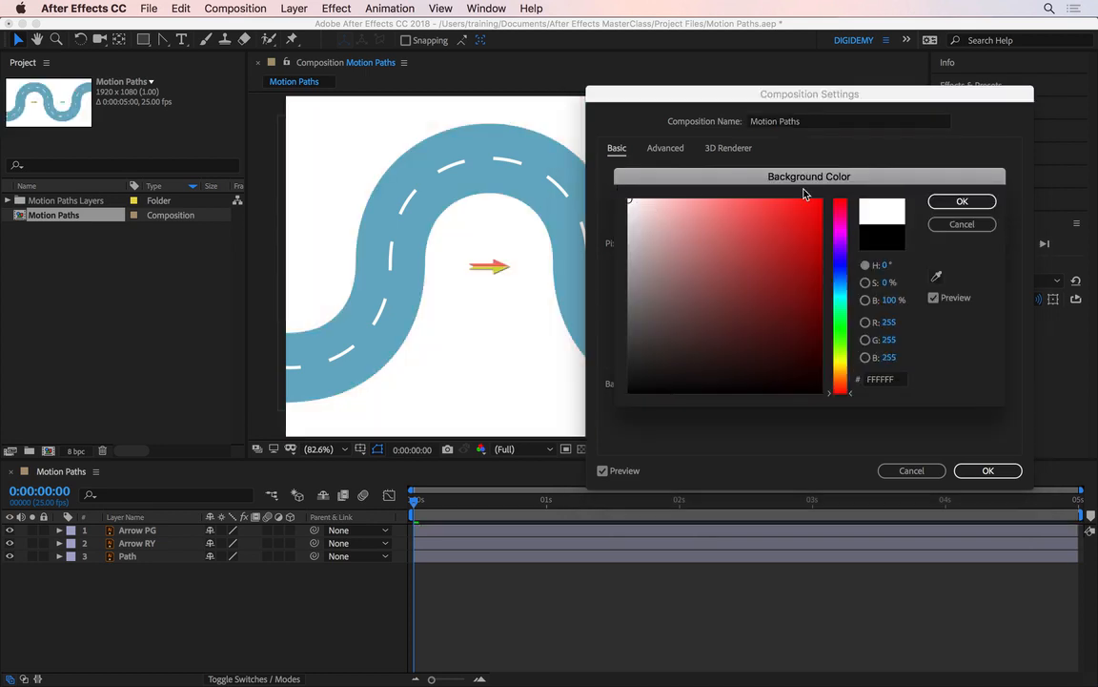
pyautogui.click(962, 201)
pyautogui.click(989, 471)
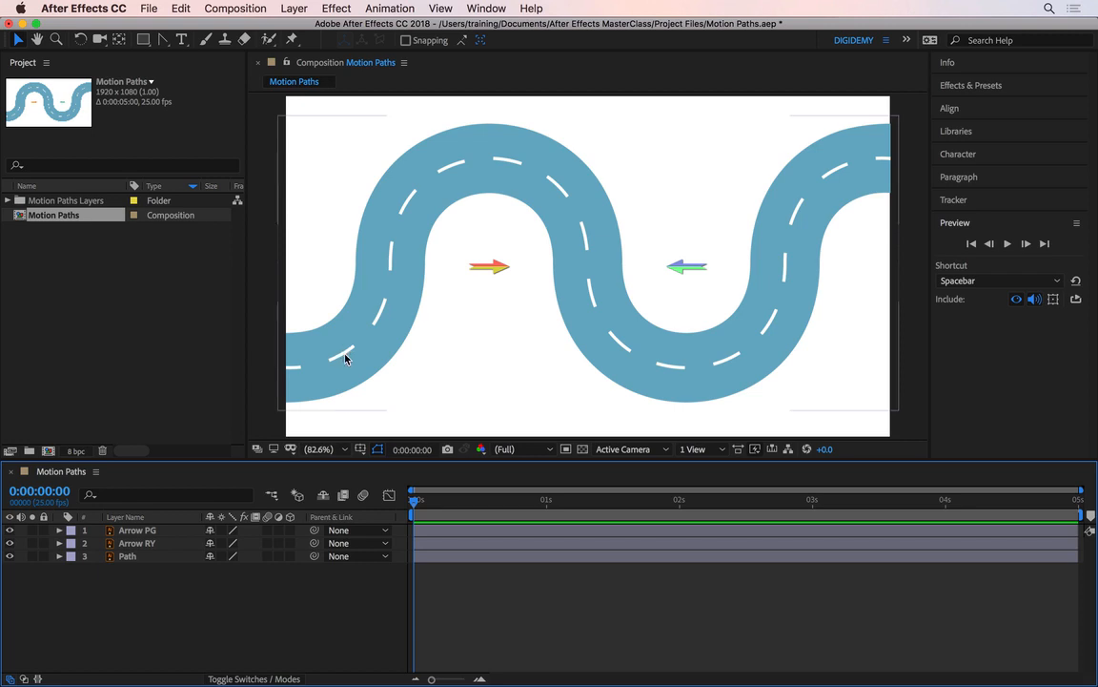
# Lock the Path and Arrow PG layers, mark both as shy, and hide shy layers in the timeline
pyautogui.click(44, 556)
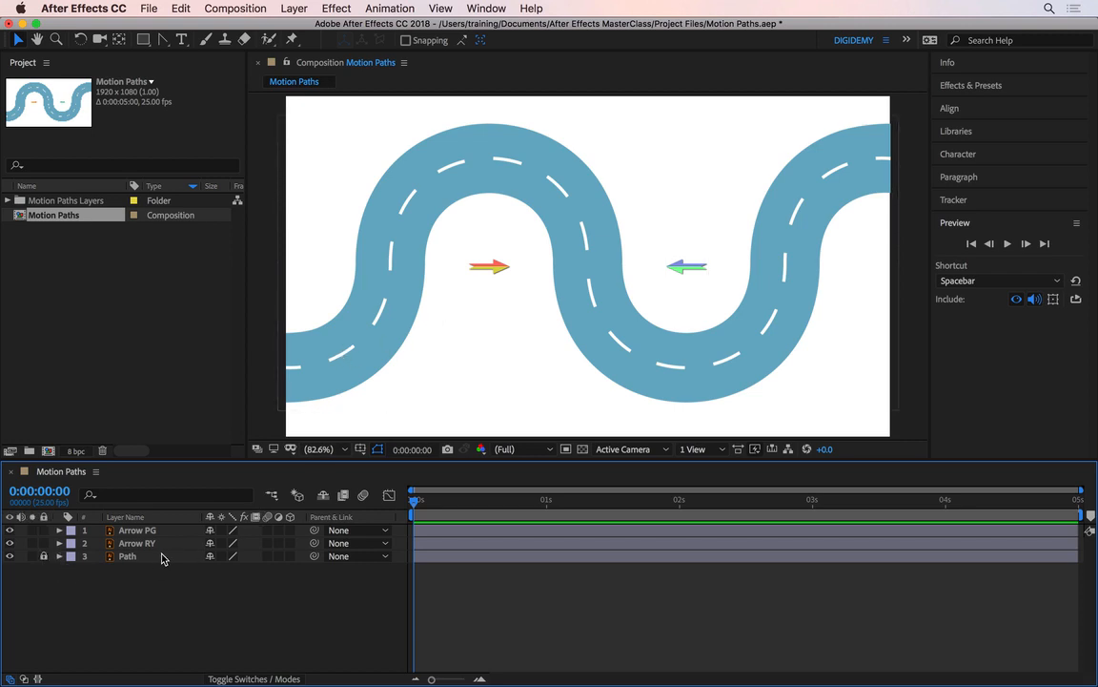
pyautogui.click(210, 557)
pyautogui.click(321, 497)
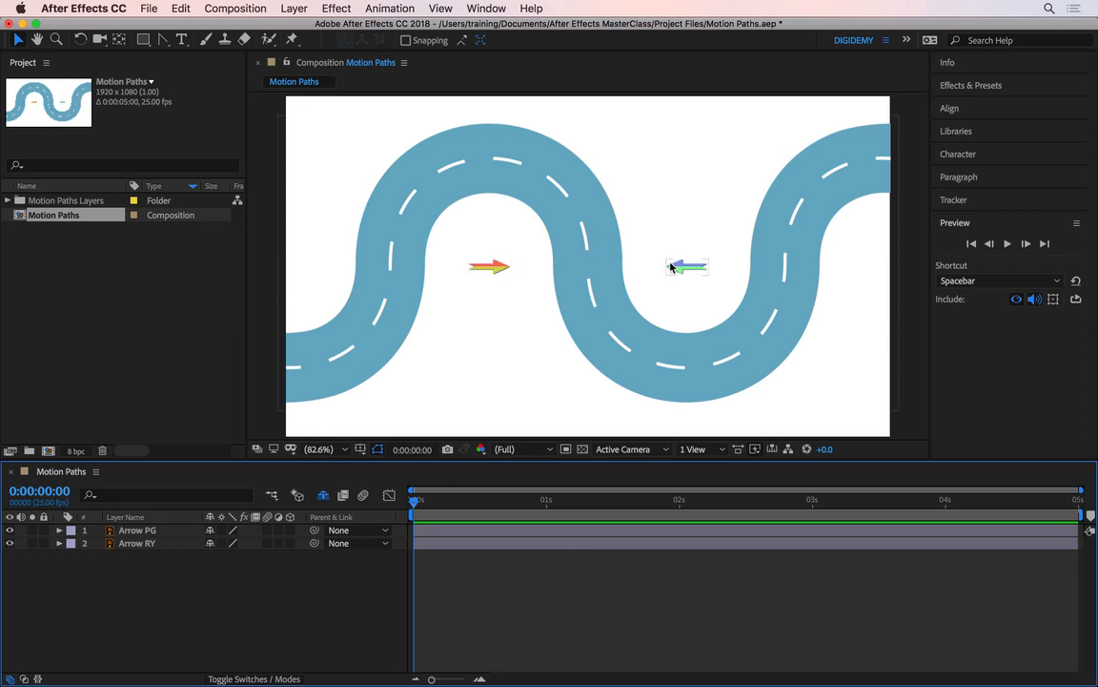
pyautogui.click(43, 530)
pyautogui.click(210, 532)
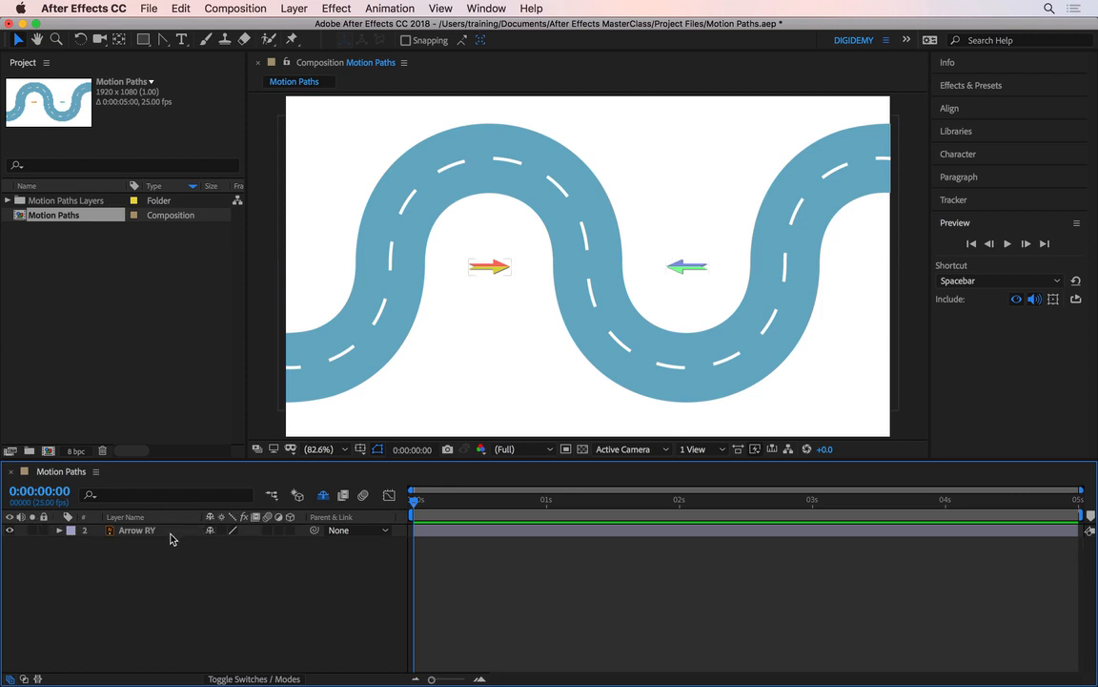
pyautogui.click(681, 272)
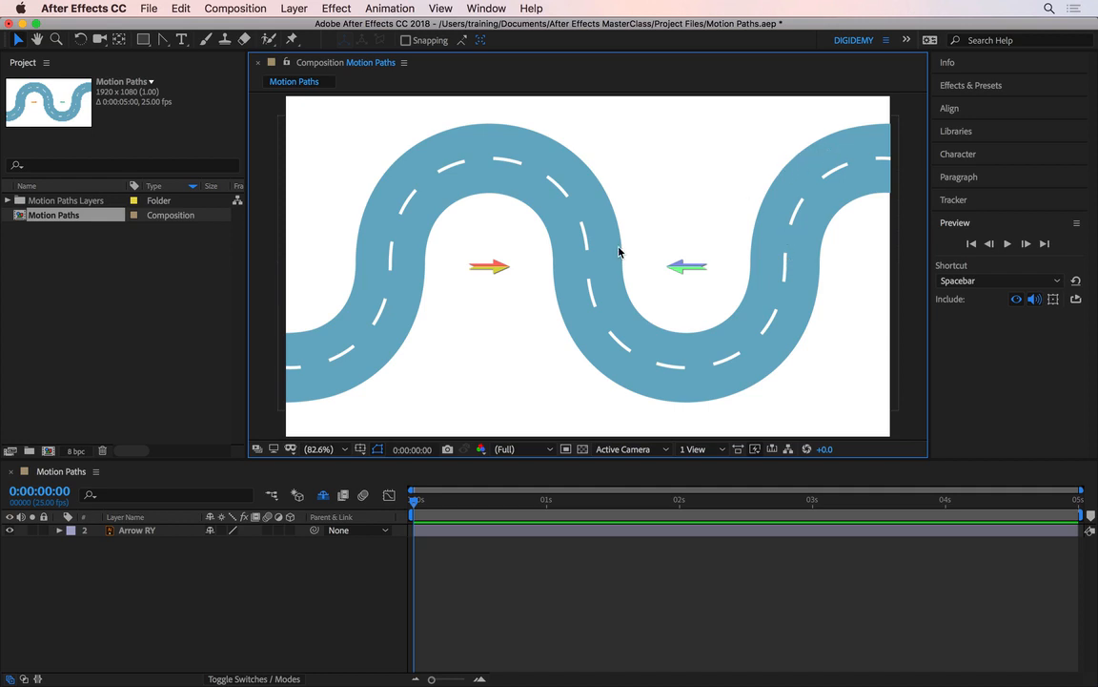
# Place the Arrow RY layer just outside the frame at the road's left end, about (-77, 816), and start Position keyframing at 0 s
pyautogui.press('p')
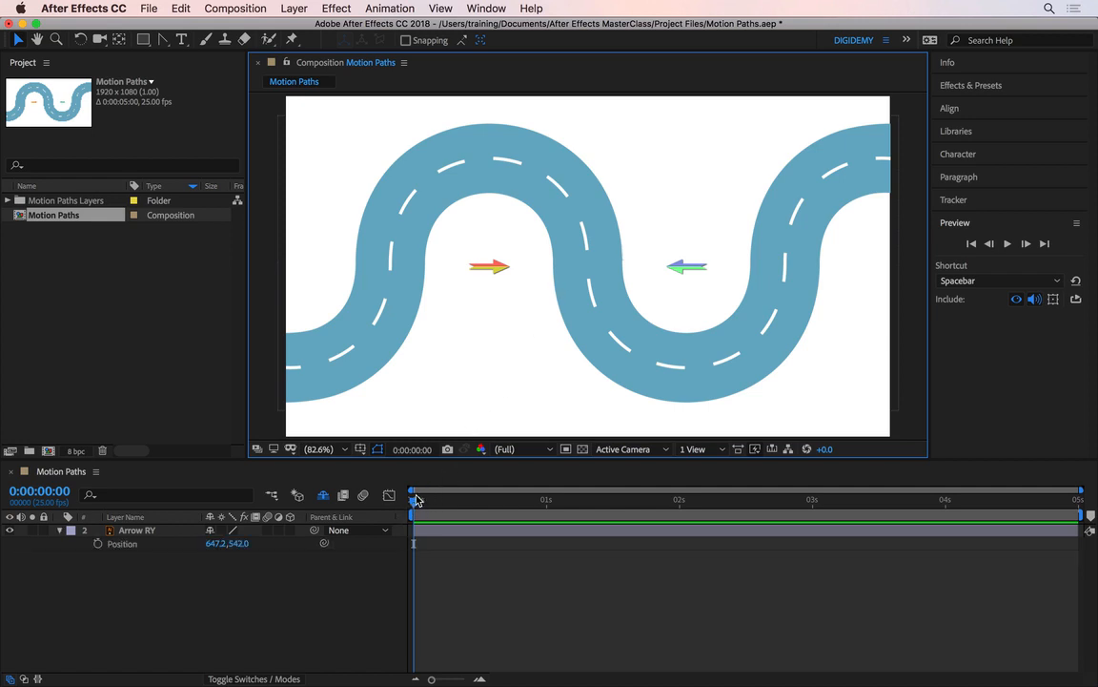
pyautogui.click(153, 530)
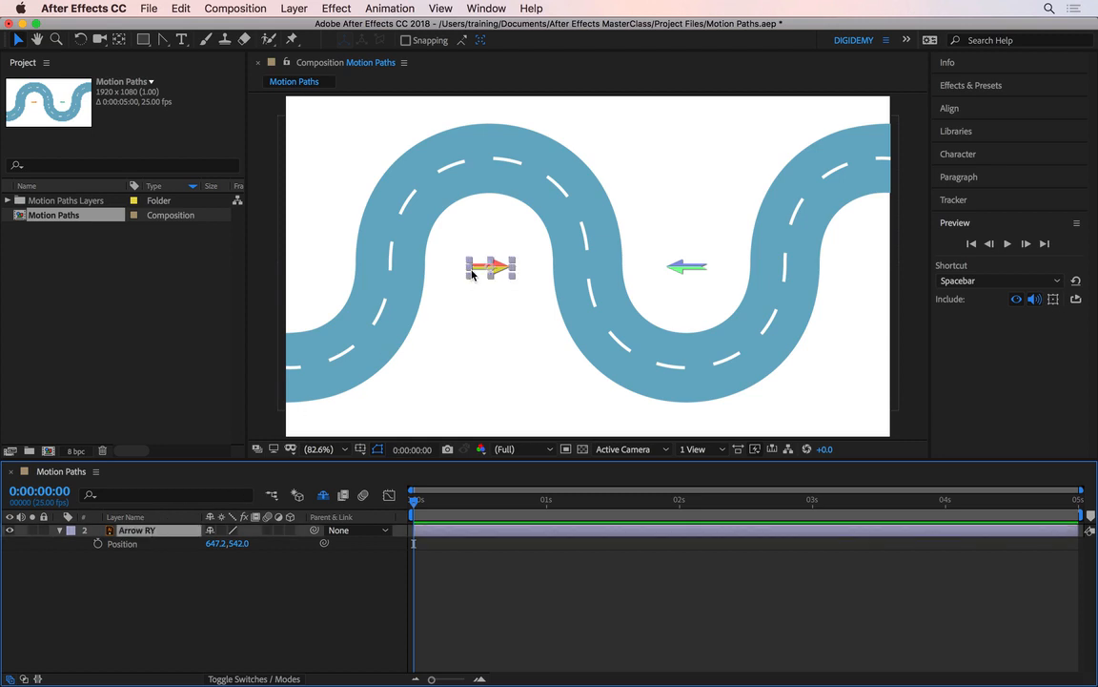
pyautogui.moveTo(472, 274); pyautogui.dragTo(252, 353)
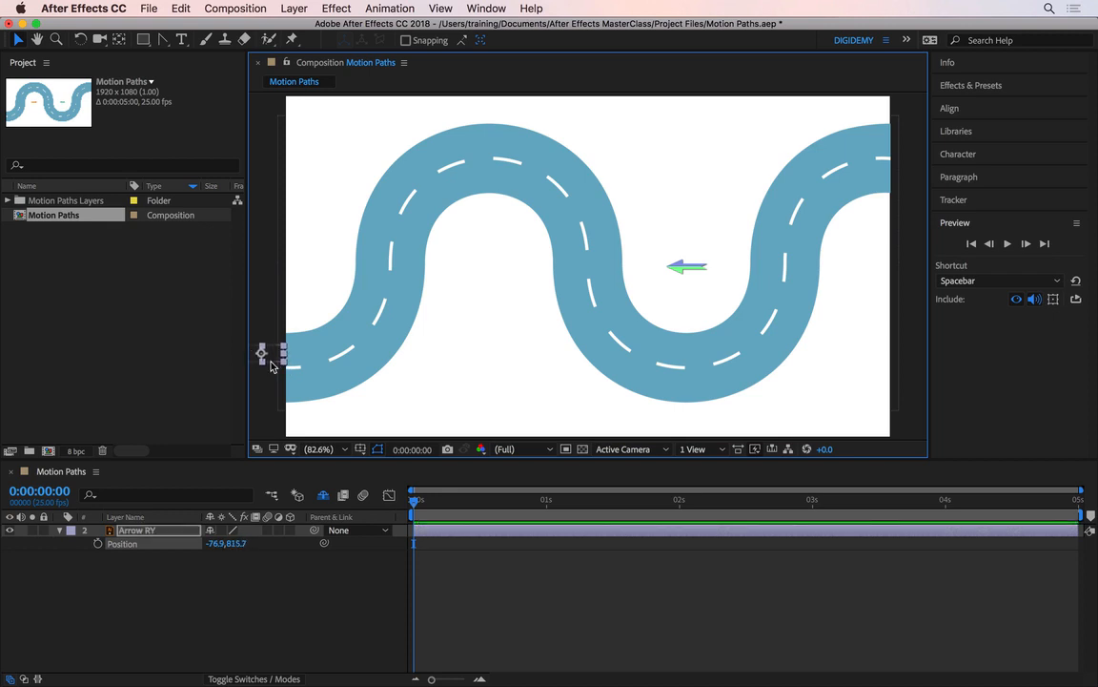
pyautogui.click(97, 543)
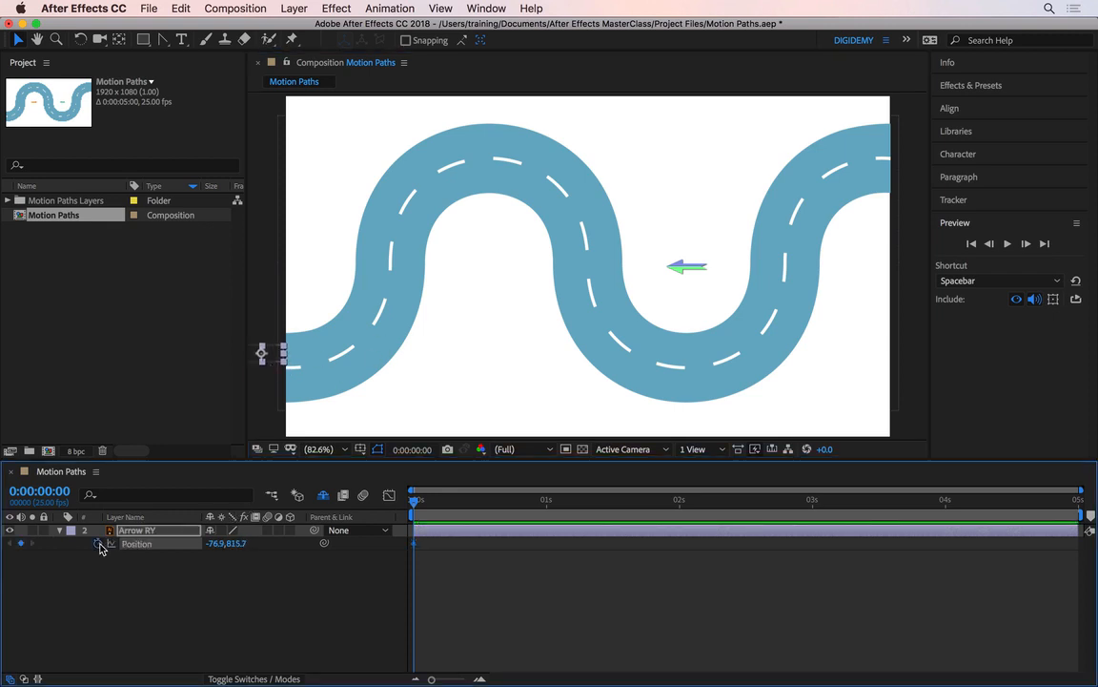
# Keyframe Arrow RY's position at 1 s on the road's first crest, 2 s on its dip, and 3 s beyond the frame's right edge
pyautogui.click(546, 501)
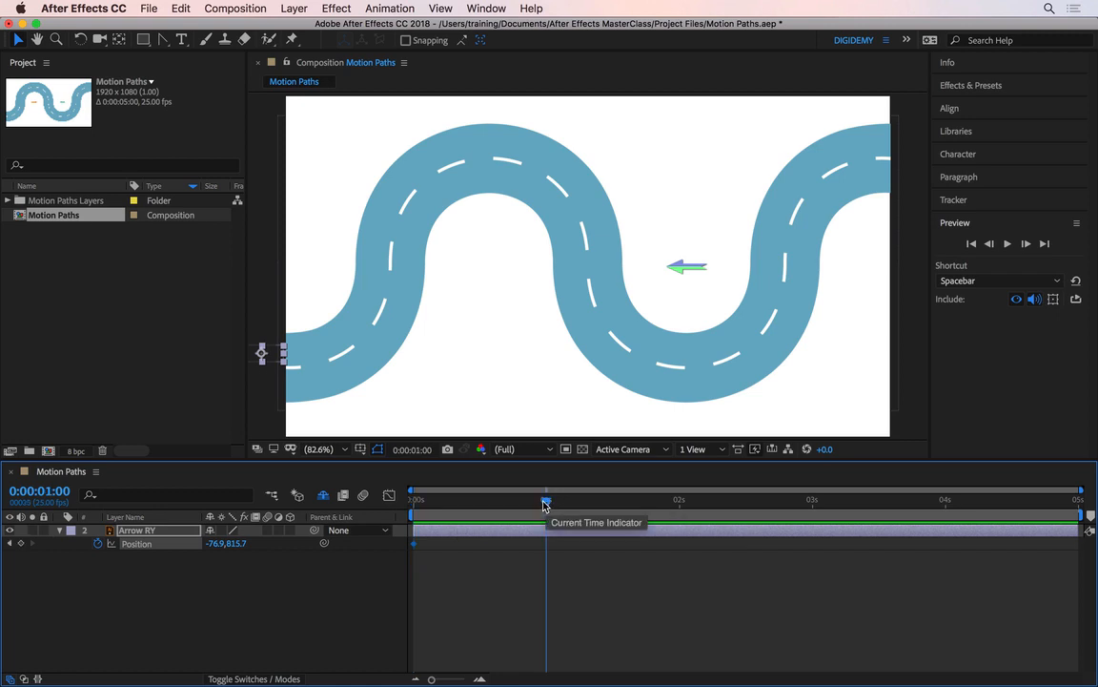
pyautogui.moveTo(277, 356); pyautogui.dragTo(505, 141)
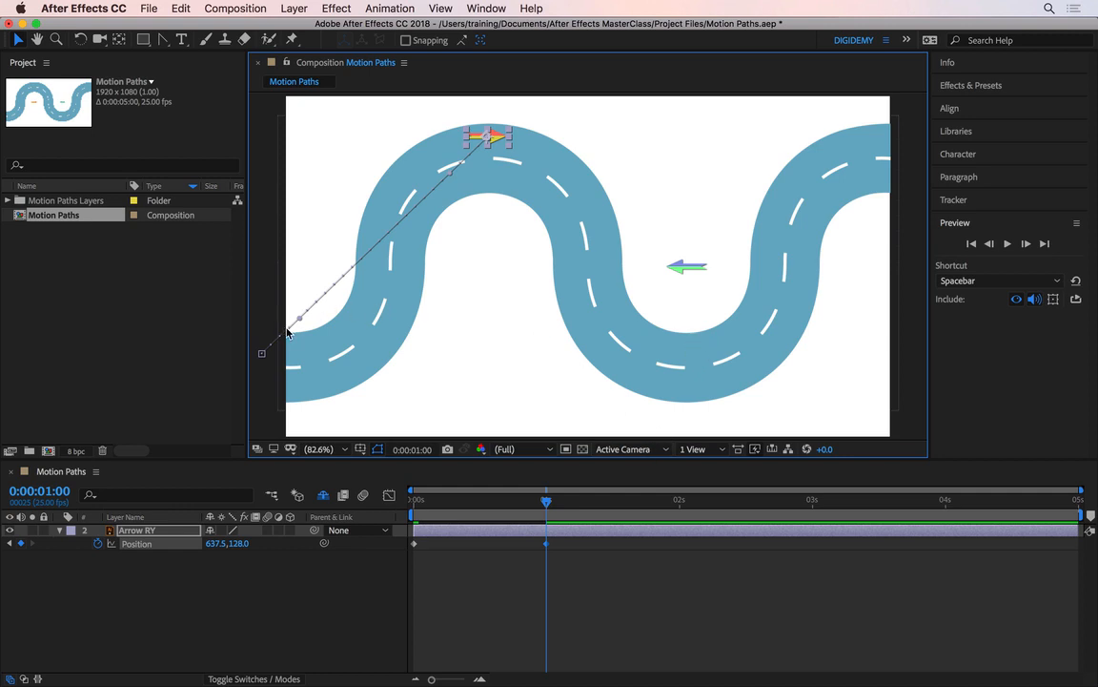
pyautogui.click(681, 504)
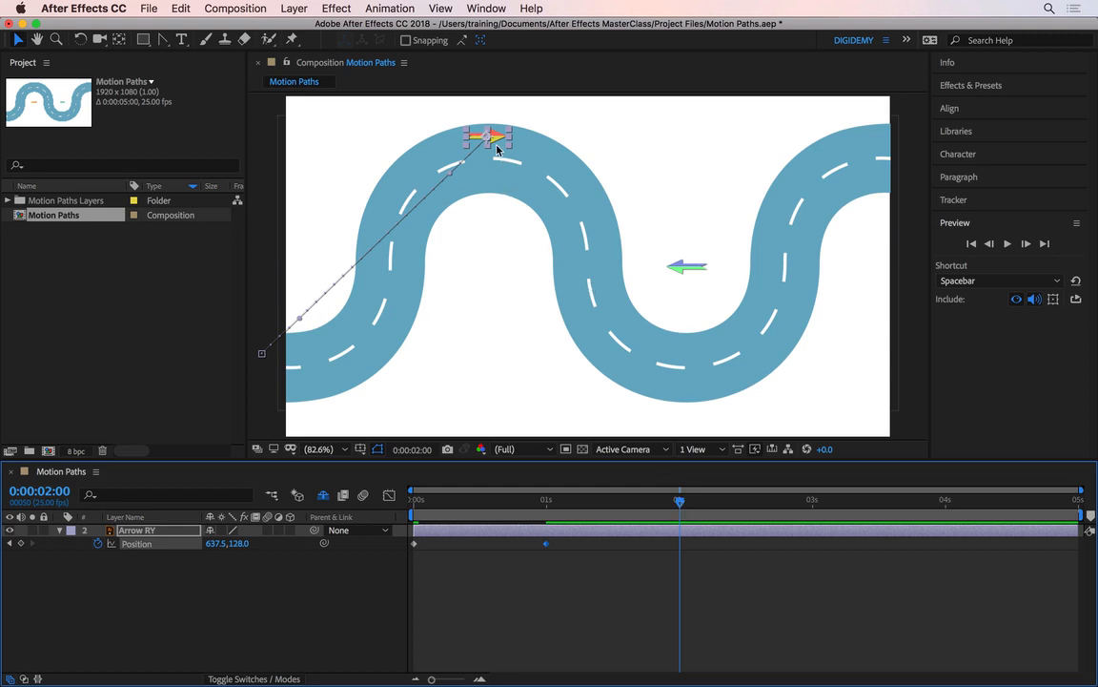
pyautogui.moveTo(497, 138); pyautogui.dragTo(699, 351)
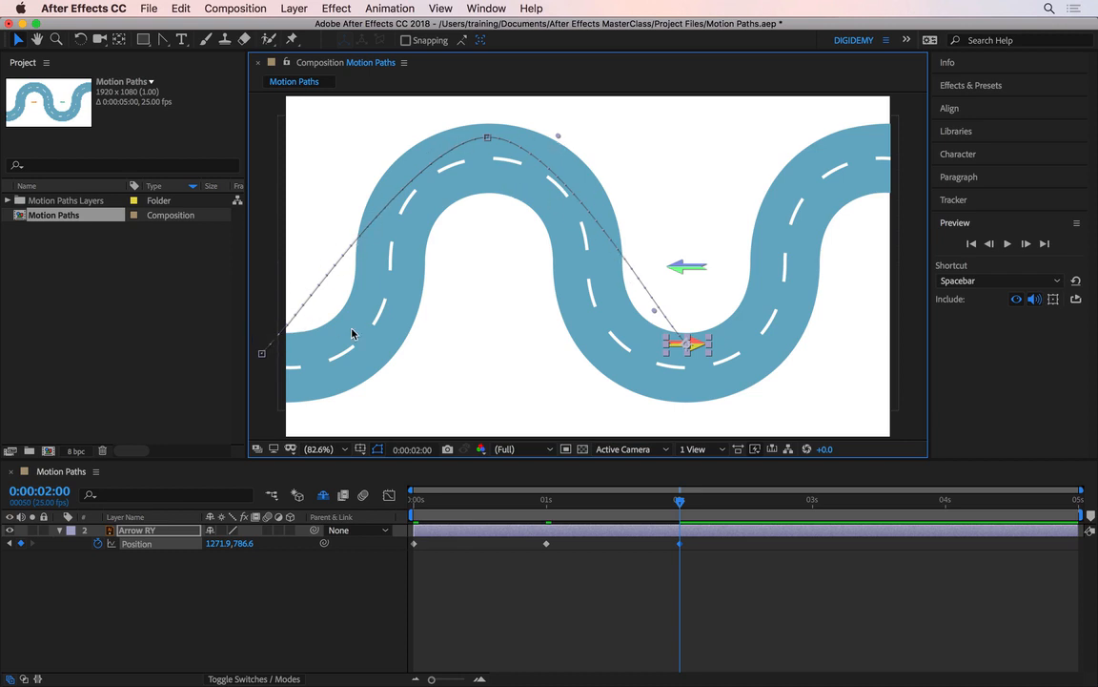
pyautogui.click(811, 501)
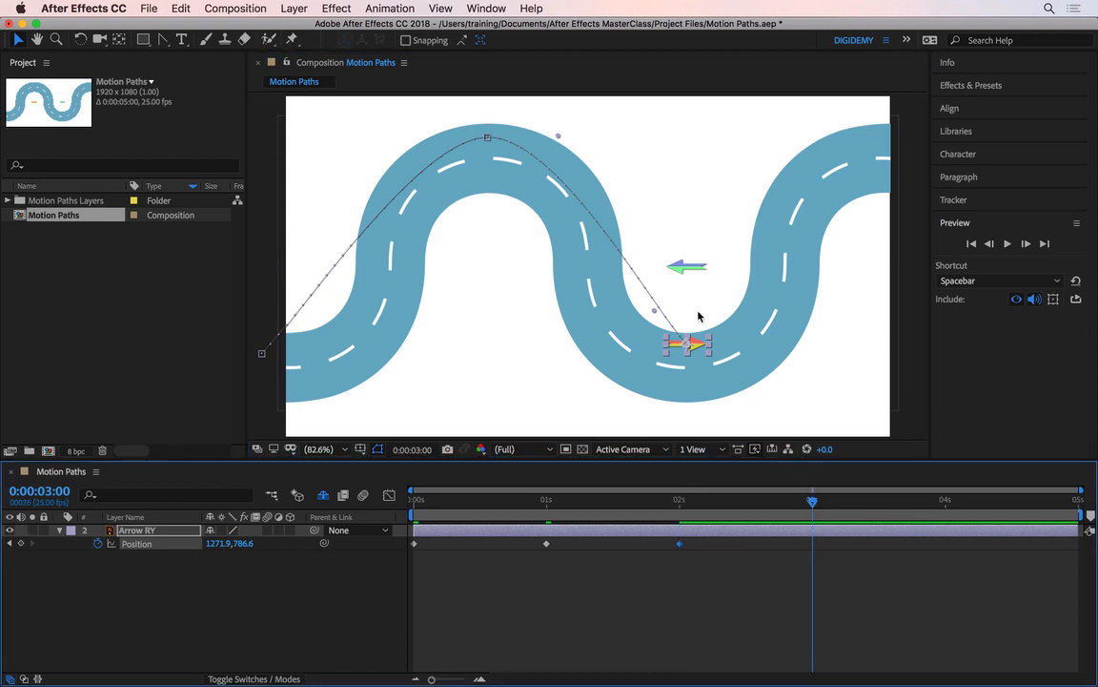
pyautogui.moveTo(695, 347); pyautogui.dragTo(926, 140)
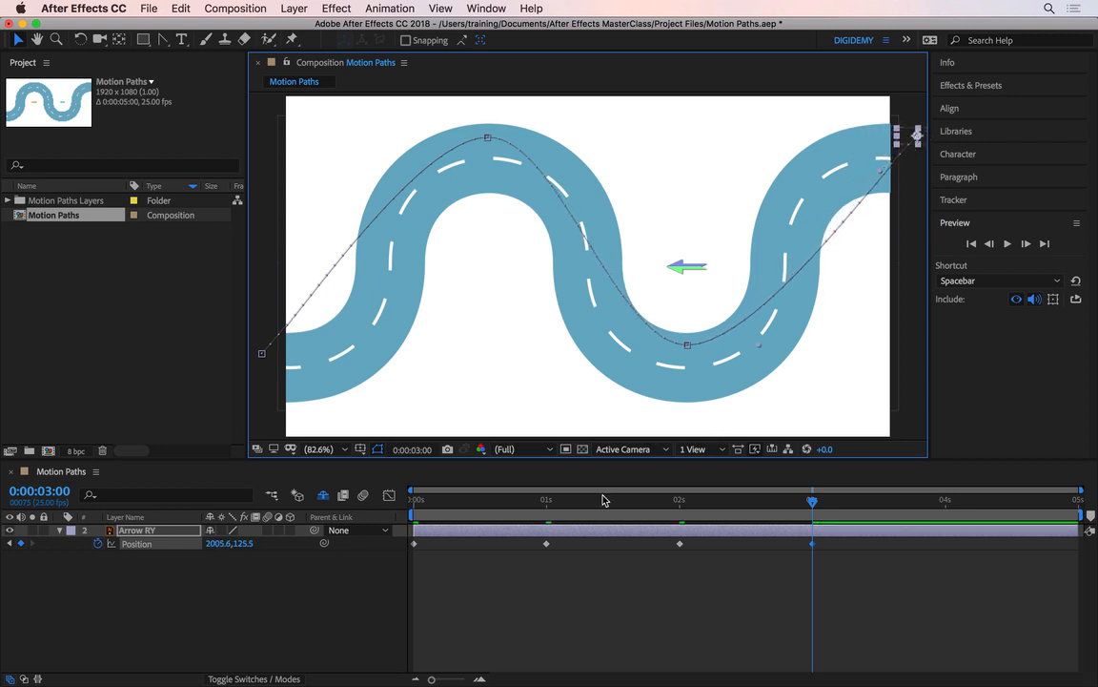
# Preview the Arrow RY animation from the start of the composition
pyautogui.click(415, 509)
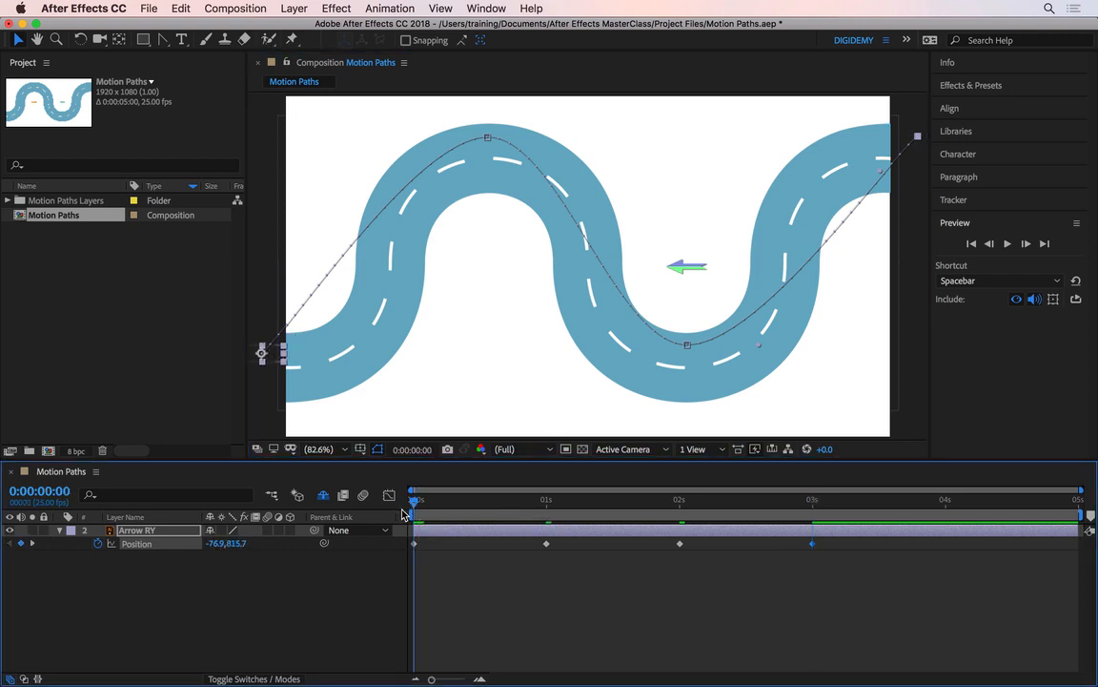
pyautogui.press('space')
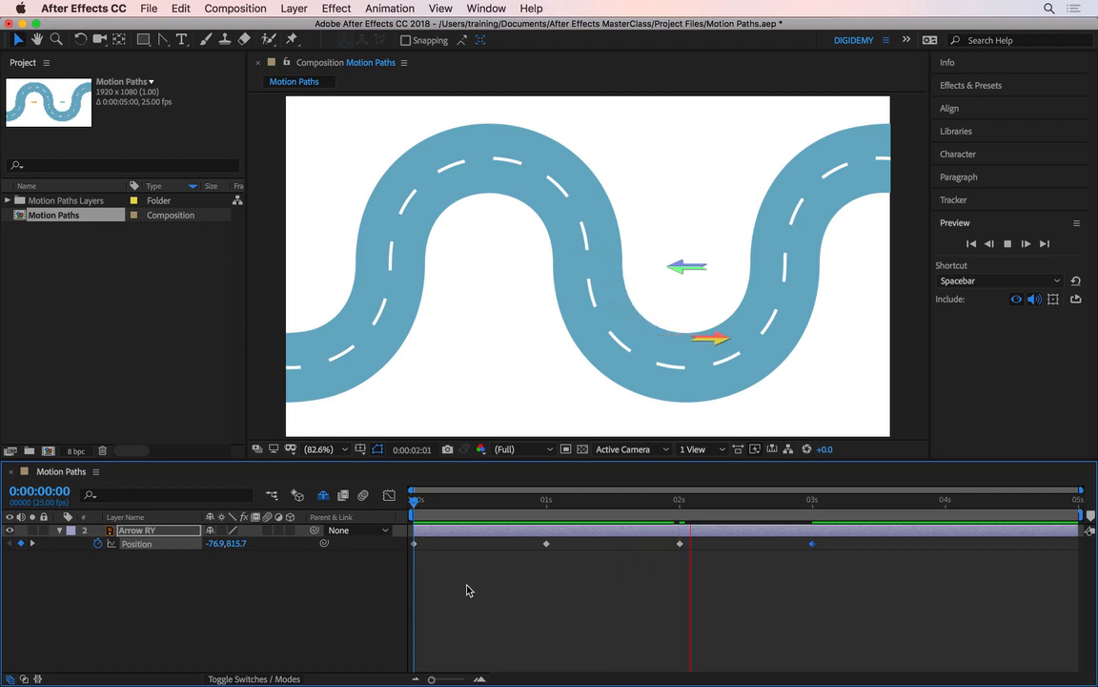
pyautogui.press('space')
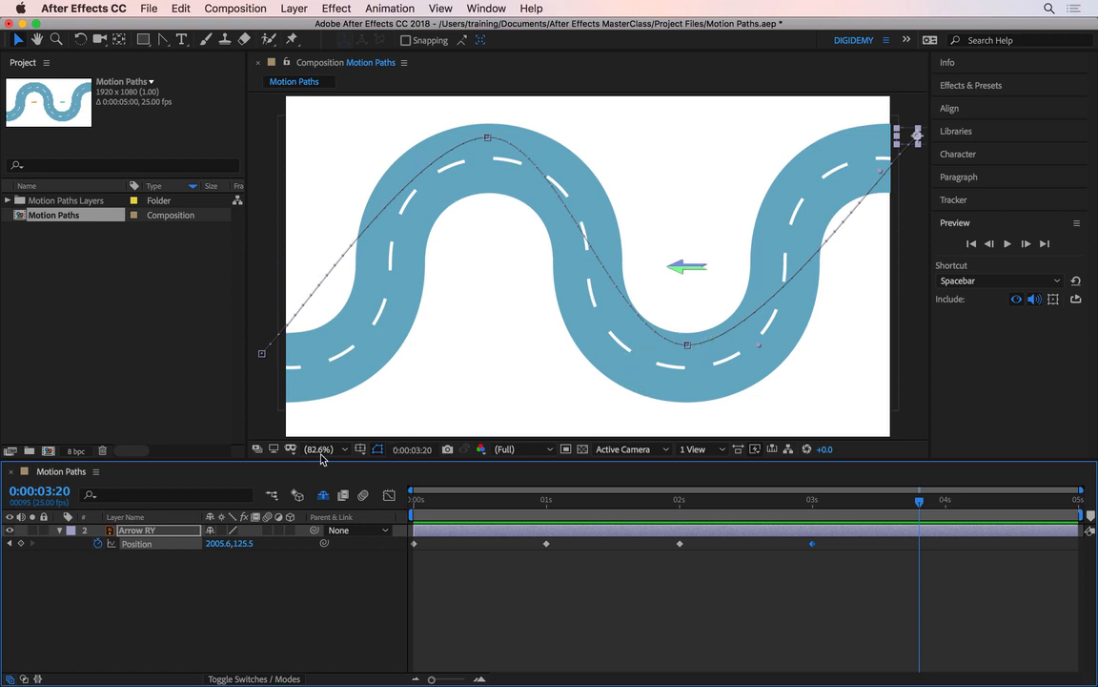
# Change the Arrow RY layer's label color to Orange
pyautogui.click(72, 531)
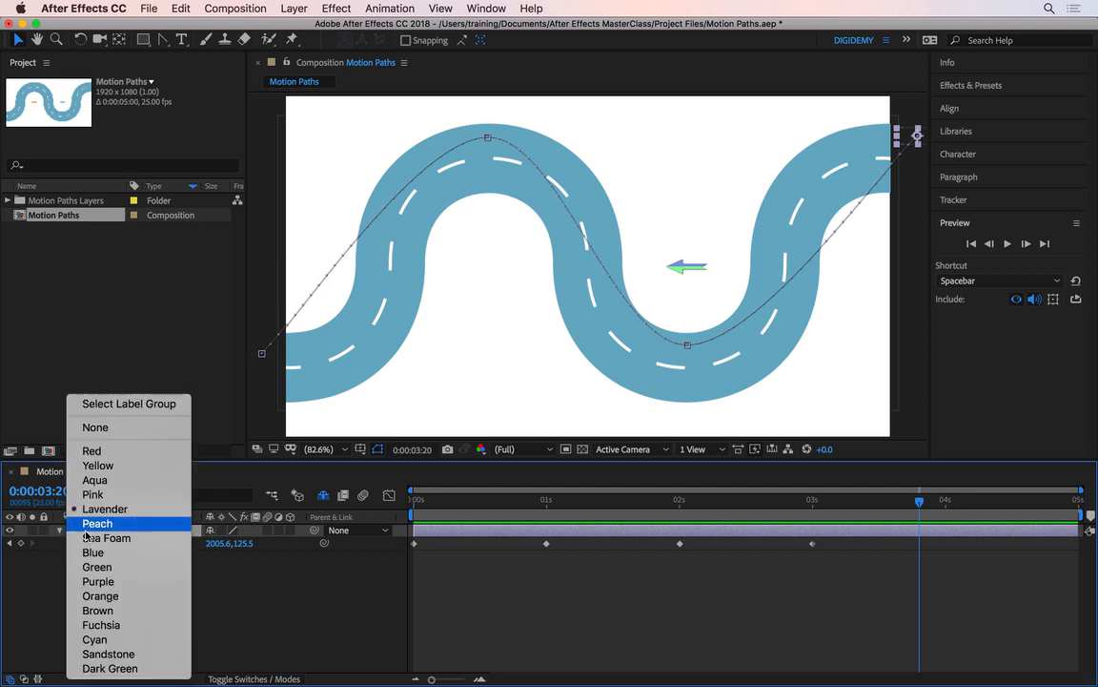
pyautogui.click(101, 596)
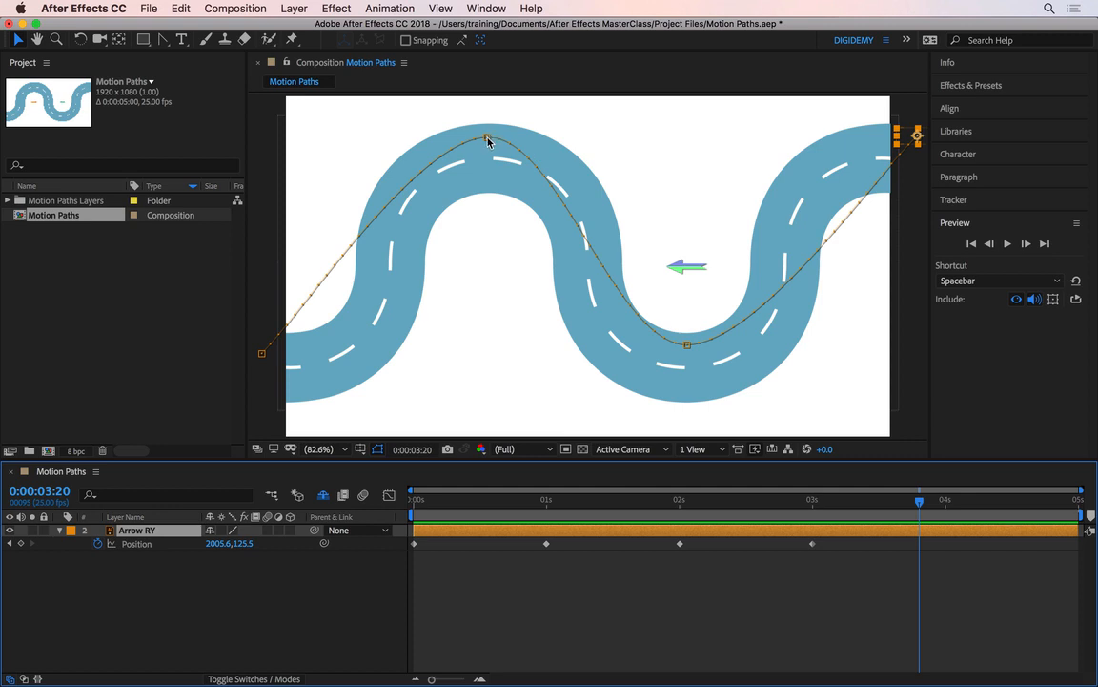
# Inspect the 2-second and starting keyframes on Arrow RY's motion path with their direction handles, and deselect the layer
pyautogui.click(688, 347)
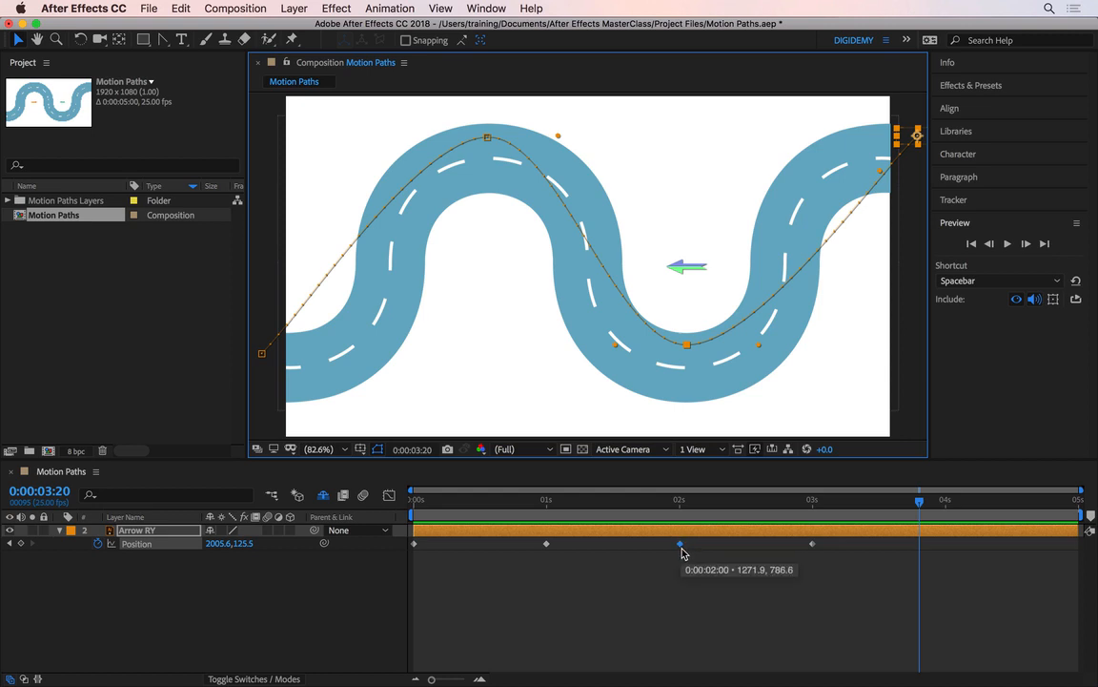
pyautogui.click(262, 353)
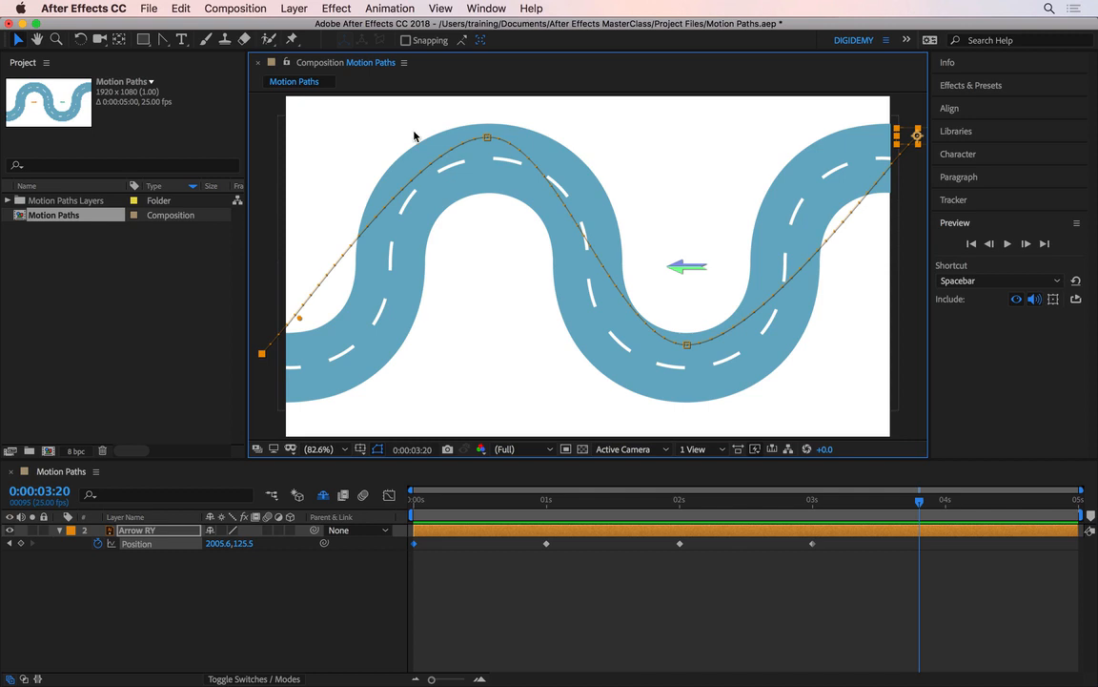
pyautogui.click(467, 616)
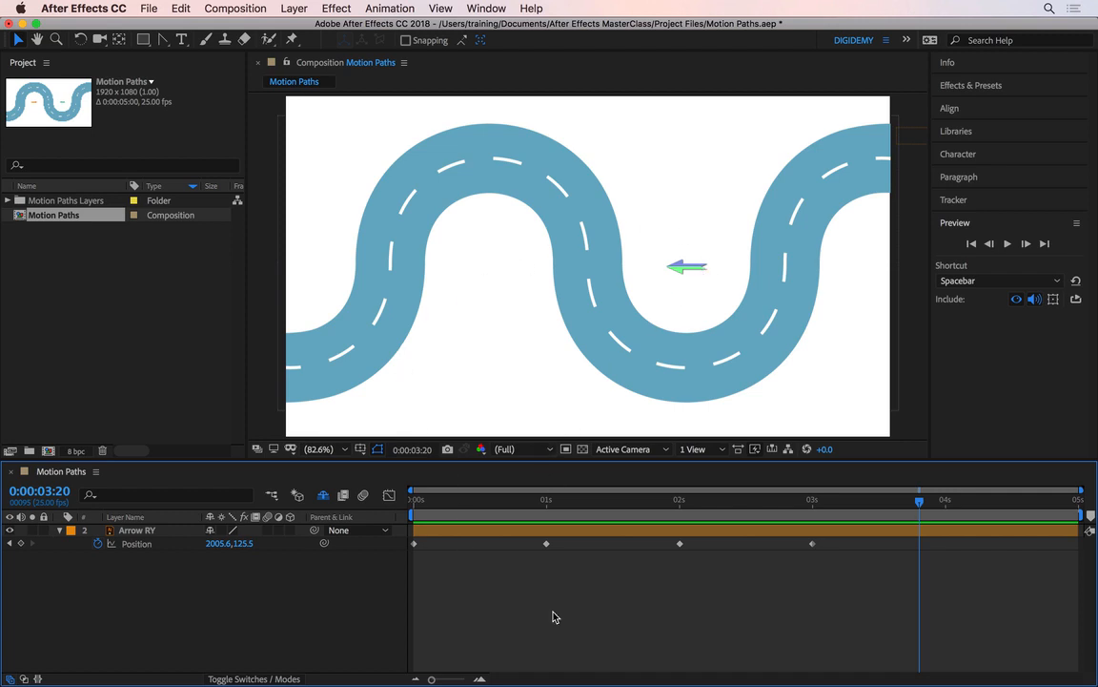
# Select Arrow RY's 1-second motion path keyframe, lengthen its incoming direction handle, and undo a trial stretch of its outgoing handle
pyautogui.click(503, 535)
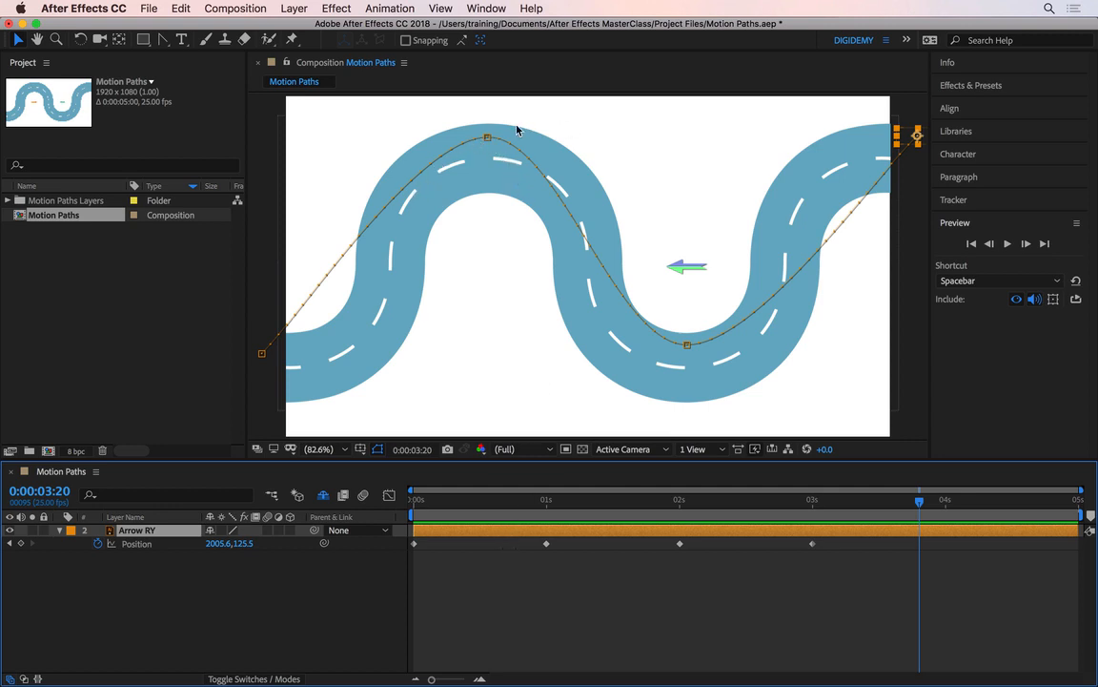
pyautogui.click(444, 128)
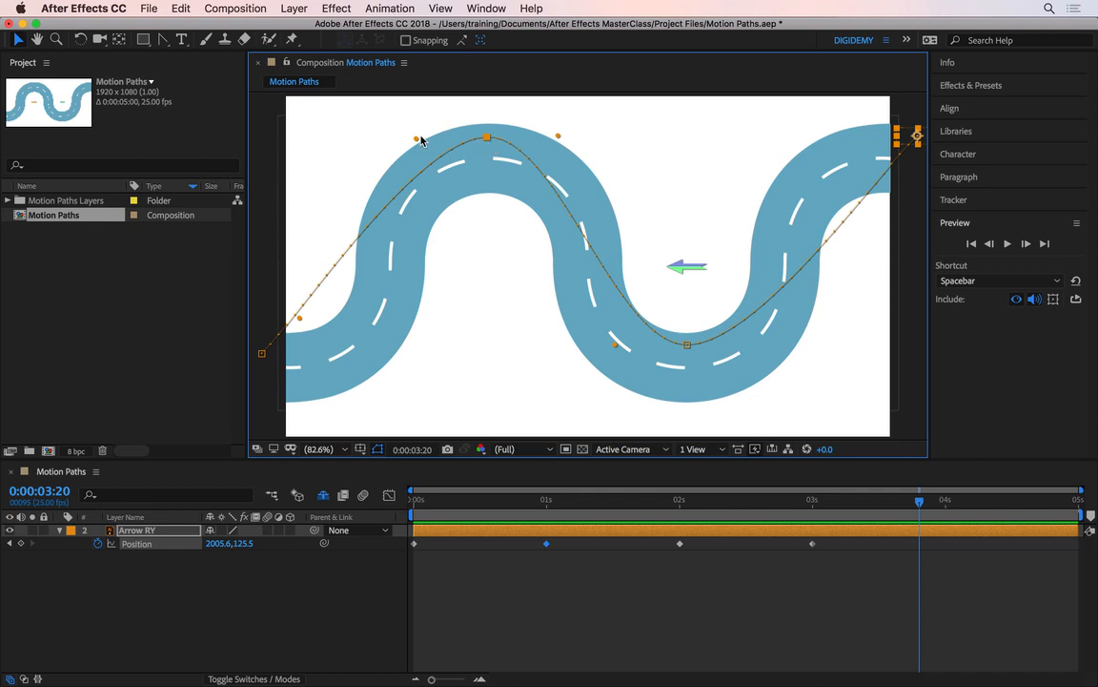
pyautogui.moveTo(415, 139)
pyautogui.mouseDown()
pyautogui.moveTo(400, 140)
pyautogui.moveTo(409, 164)
pyautogui.moveTo(403, 143)
pyautogui.moveTo(409, 134)
pyautogui.moveTo(410, 155)
pyautogui.moveTo(415, 113)
pyautogui.moveTo(413, 157)
pyautogui.moveTo(412, 117)
pyautogui.moveTo(410, 141)
pyautogui.moveTo(422, 115)
pyautogui.moveTo(408, 148)
pyautogui.moveTo(399, 144)
pyautogui.moveTo(407, 141)
pyautogui.mouseUp()
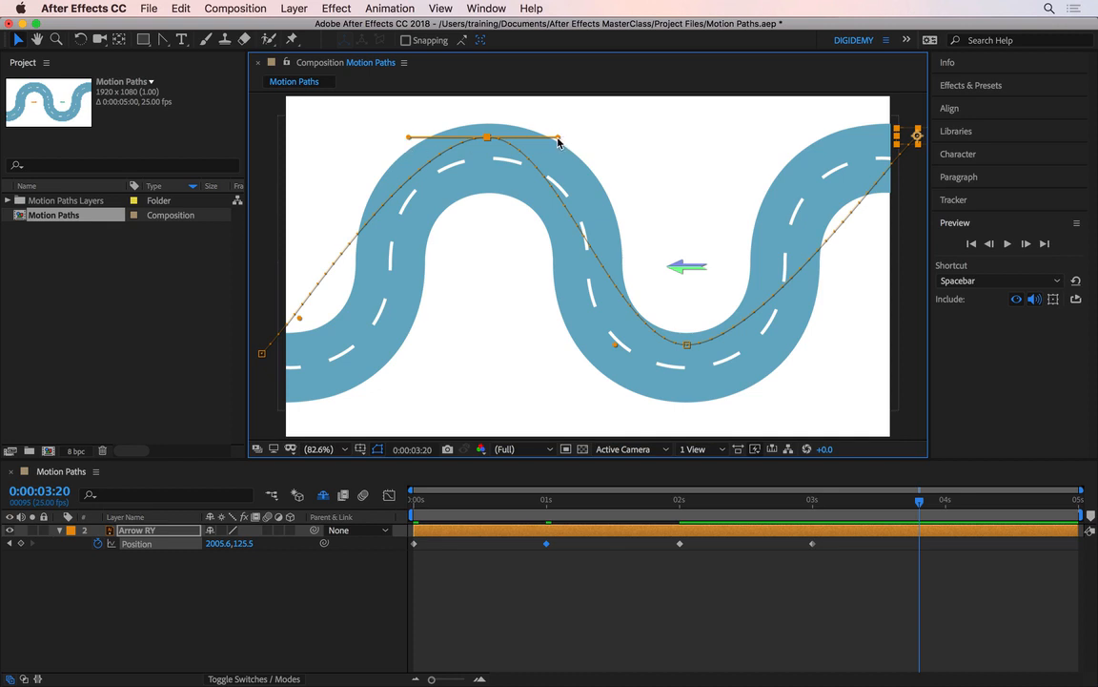
pyautogui.moveTo(560, 144); pyautogui.dragTo(588, 130)
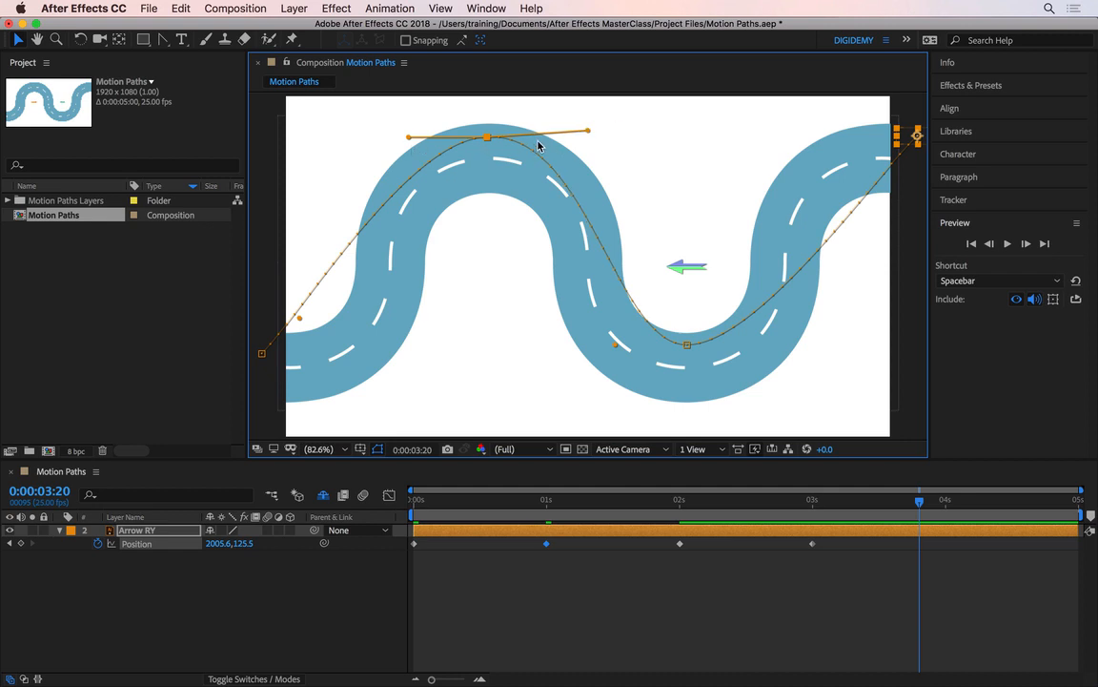
pyautogui.press('super+z')
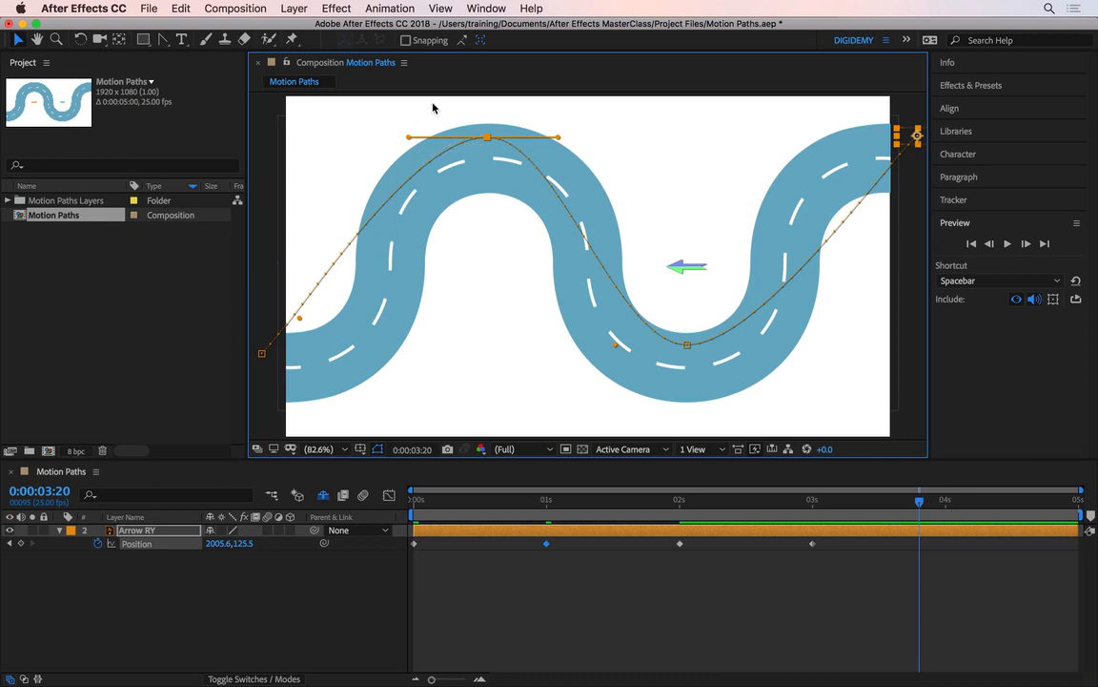
# Curve Arrow RY's path along the road's first rise by extending the starting keyframe's handle and the 1-second keyframe's incoming handle
pyautogui.moveTo(408, 138); pyautogui.dragTo(394, 138)
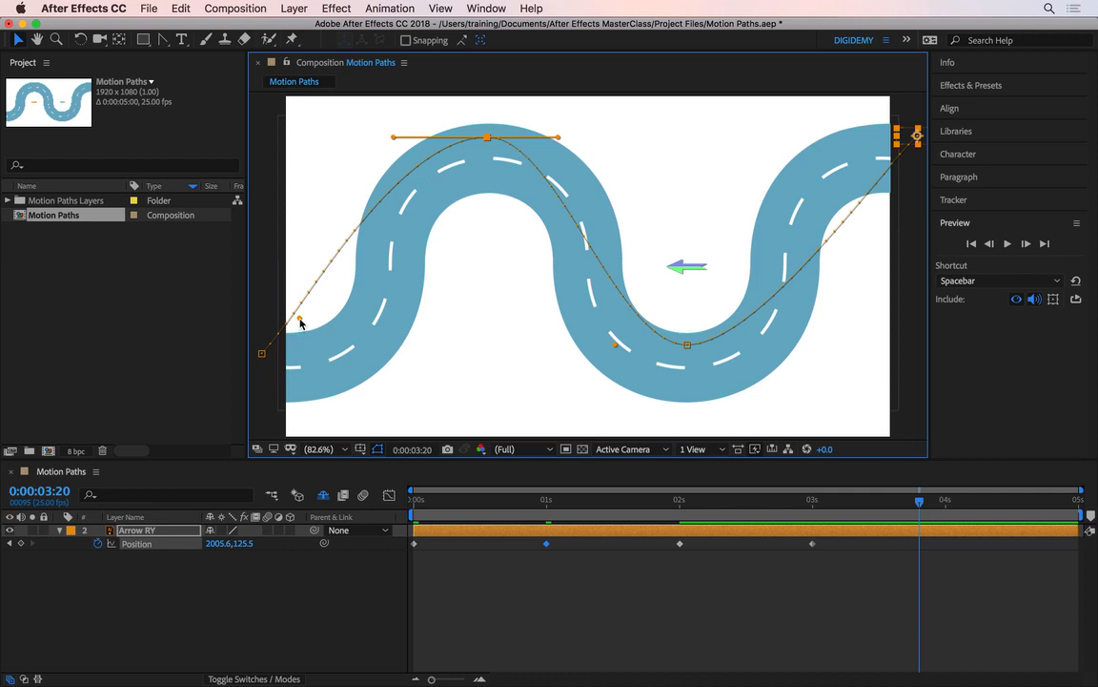
pyautogui.moveTo(300, 320); pyautogui.dragTo(382, 345)
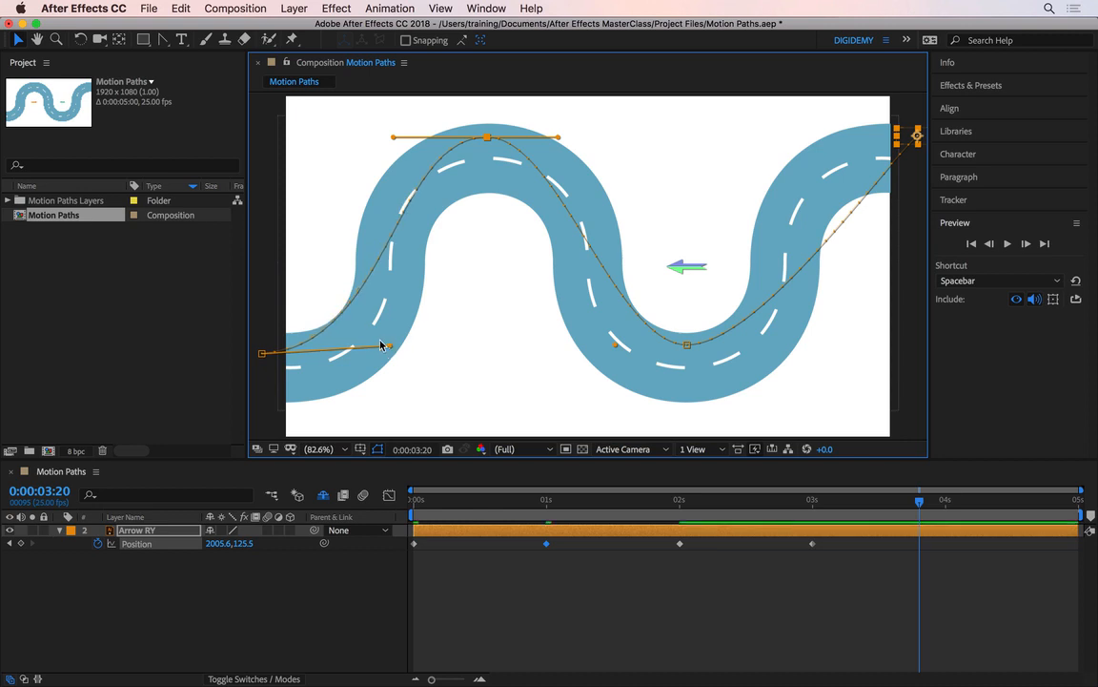
pyautogui.moveTo(396, 141); pyautogui.dragTo(357, 135)
pyautogui.moveTo(397, 351); pyautogui.dragTo(429, 352)
pyautogui.moveTo(357, 138); pyautogui.dragTo(329, 136)
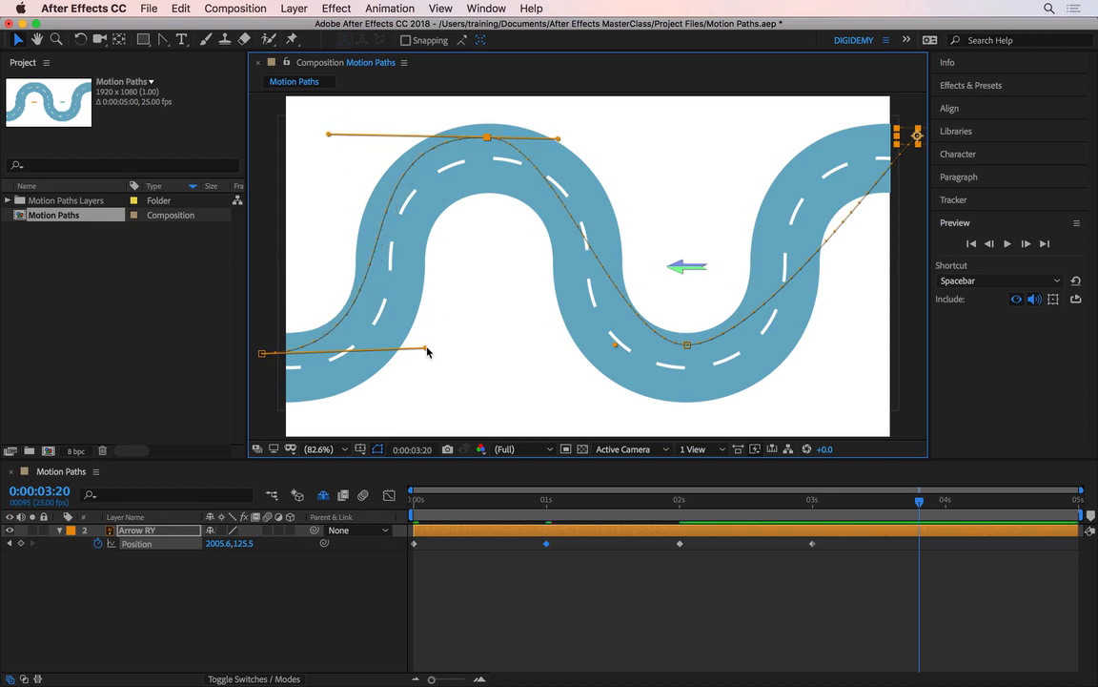
pyautogui.moveTo(427, 352); pyautogui.dragTo(442, 352)
pyautogui.moveTo(329, 135); pyautogui.dragTo(297, 172)
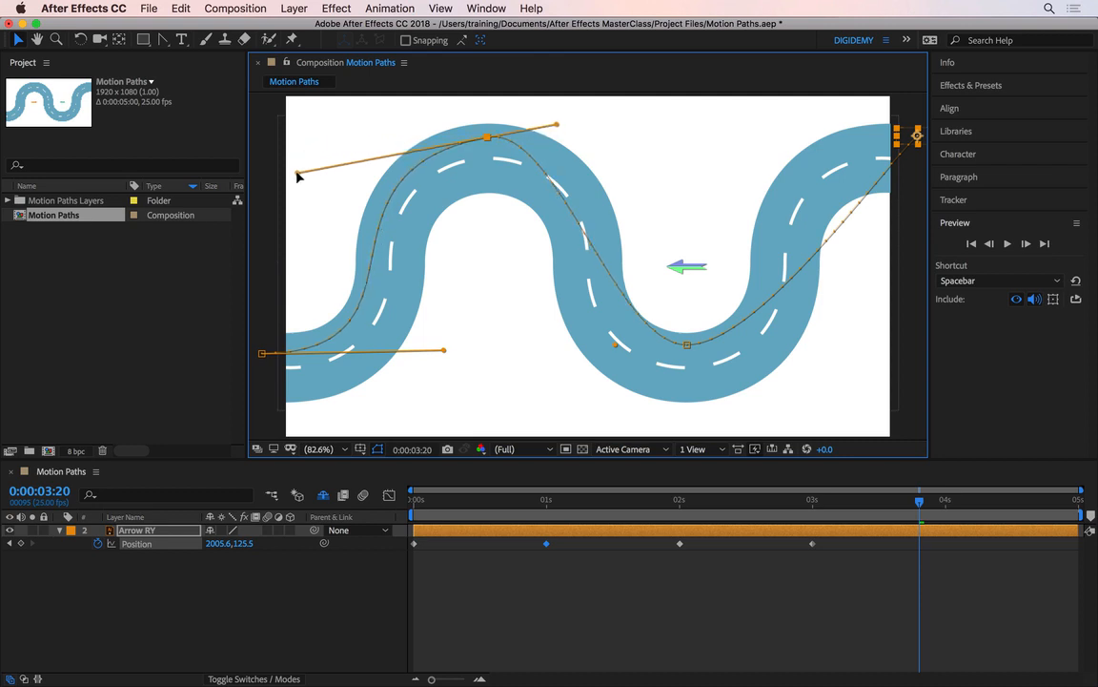
pyautogui.moveTo(444, 350); pyautogui.dragTo(457, 344)
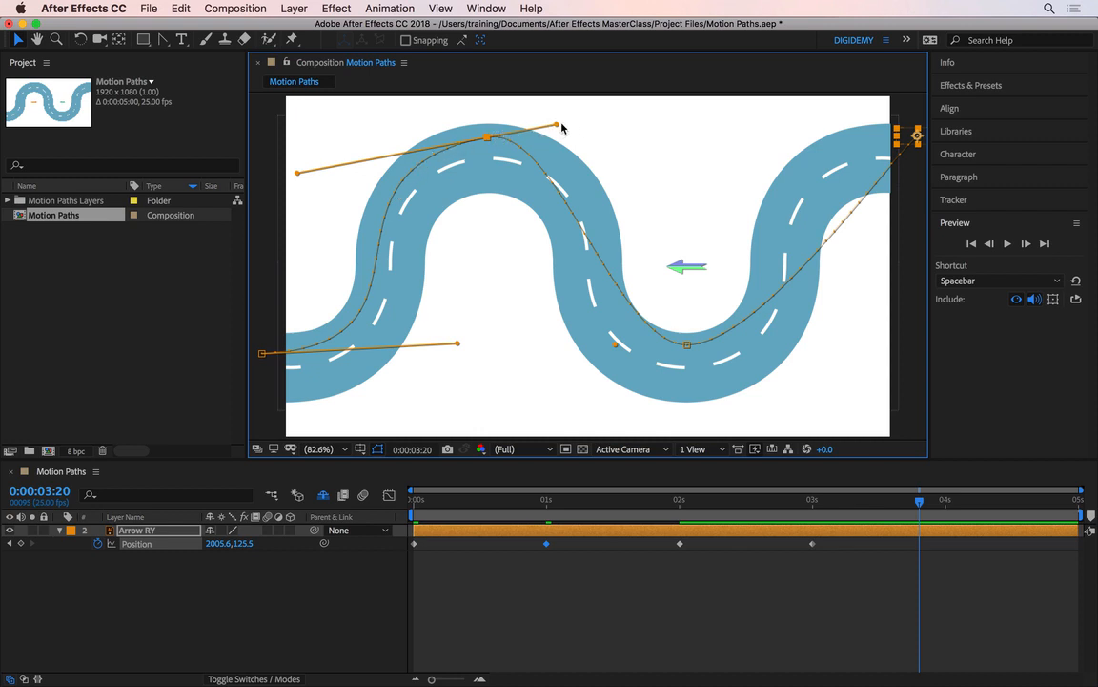
# Fit the path between 1 s and 2 s to the road's descent by extending both keyframes' facing direction handles
pyautogui.moveTo(559, 125); pyautogui.dragTo(611, 111)
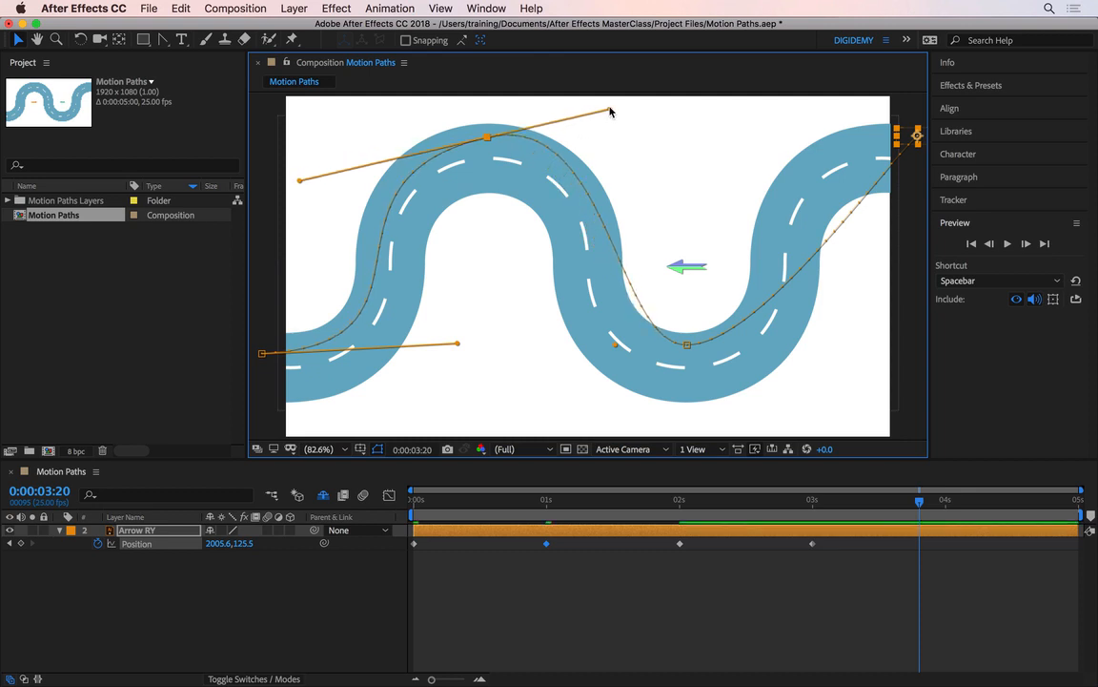
pyautogui.click(687, 345)
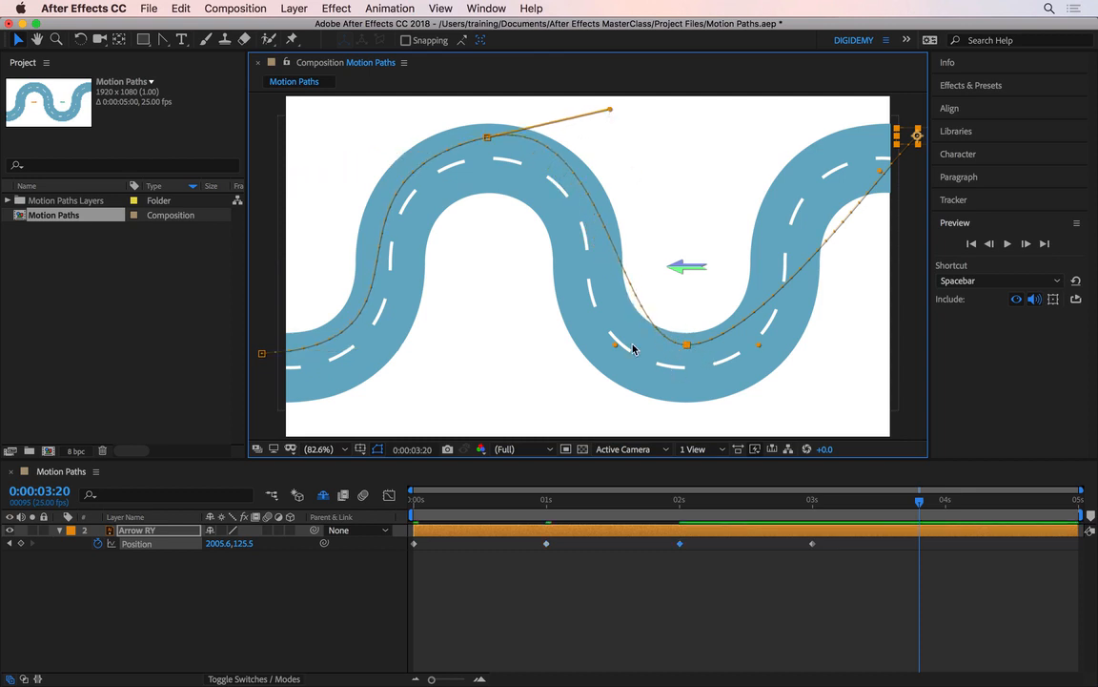
pyautogui.moveTo(615, 348); pyautogui.dragTo(565, 357)
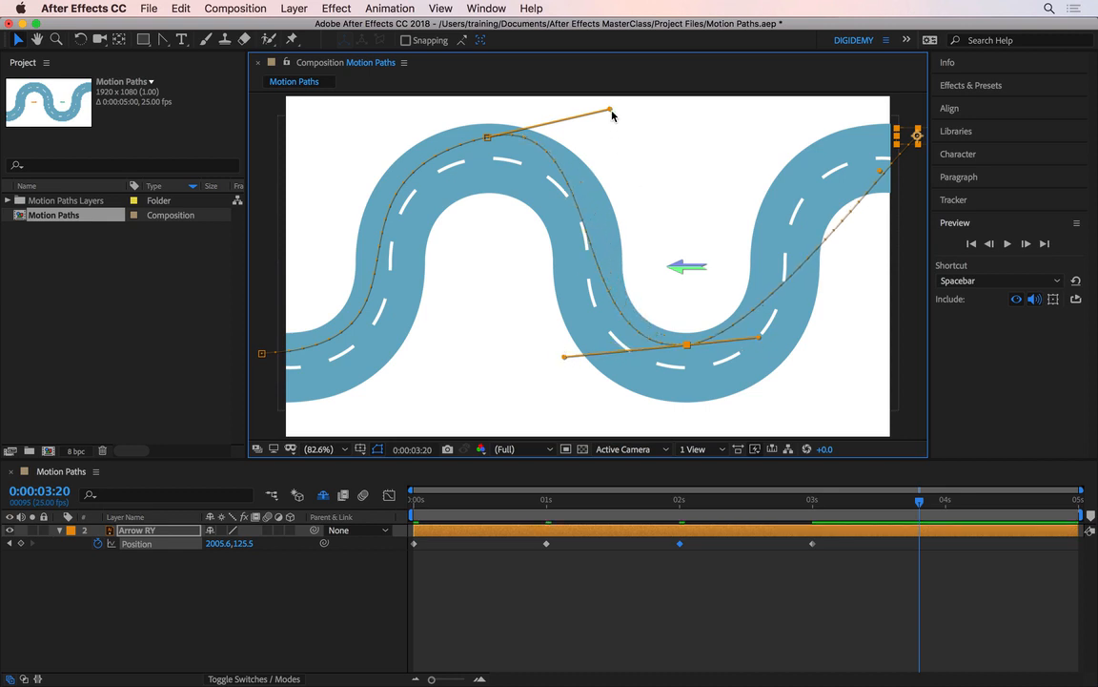
pyautogui.moveTo(610, 109); pyautogui.dragTo(635, 113)
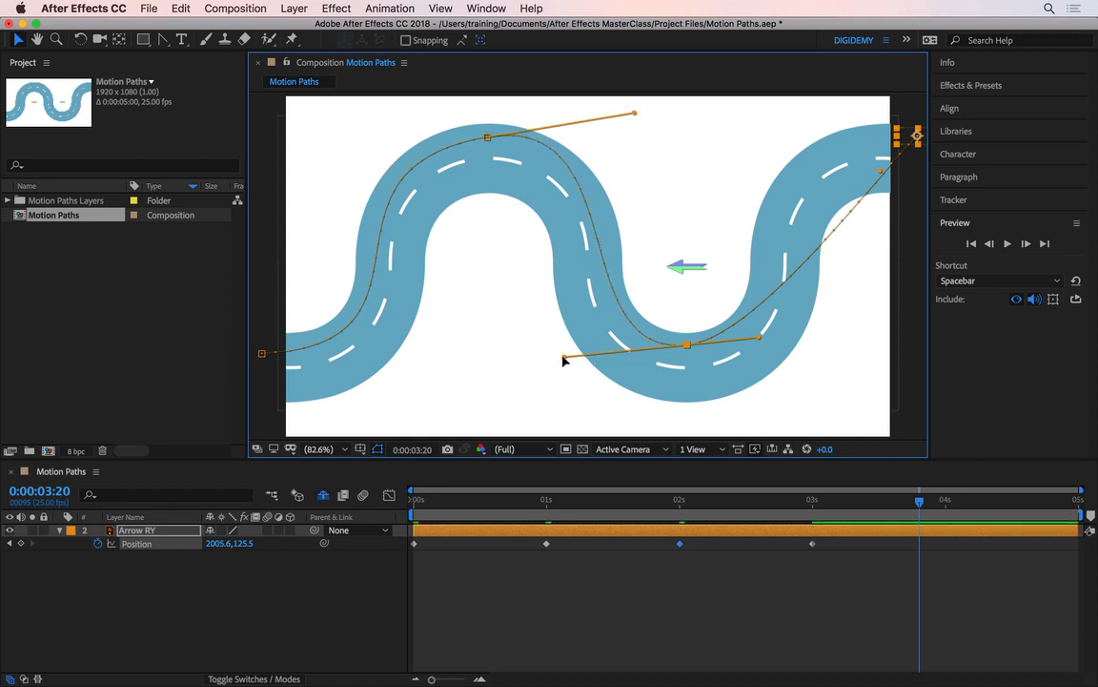
pyautogui.moveTo(565, 360); pyautogui.dragTo(560, 354)
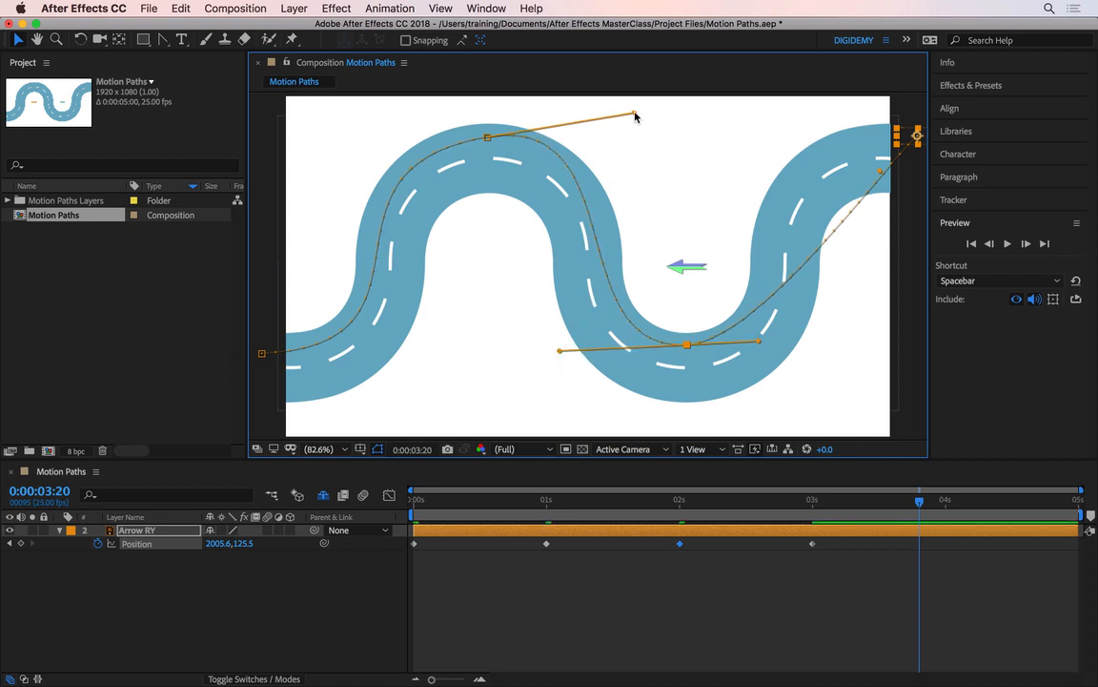
pyautogui.moveTo(636, 117)
pyautogui.mouseDown()
pyautogui.moveTo(646, 111)
pyautogui.moveTo(642, 125)
pyautogui.moveTo(634, 119)
pyautogui.mouseUp()
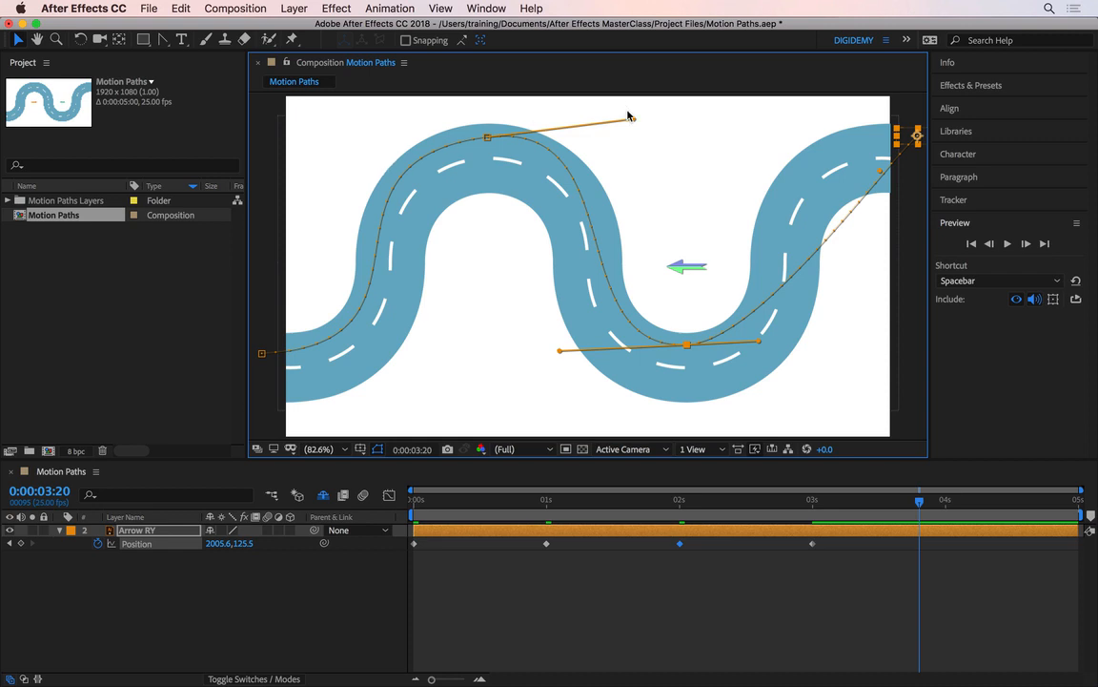
pyautogui.moveTo(634, 122); pyautogui.dragTo(660, 157)
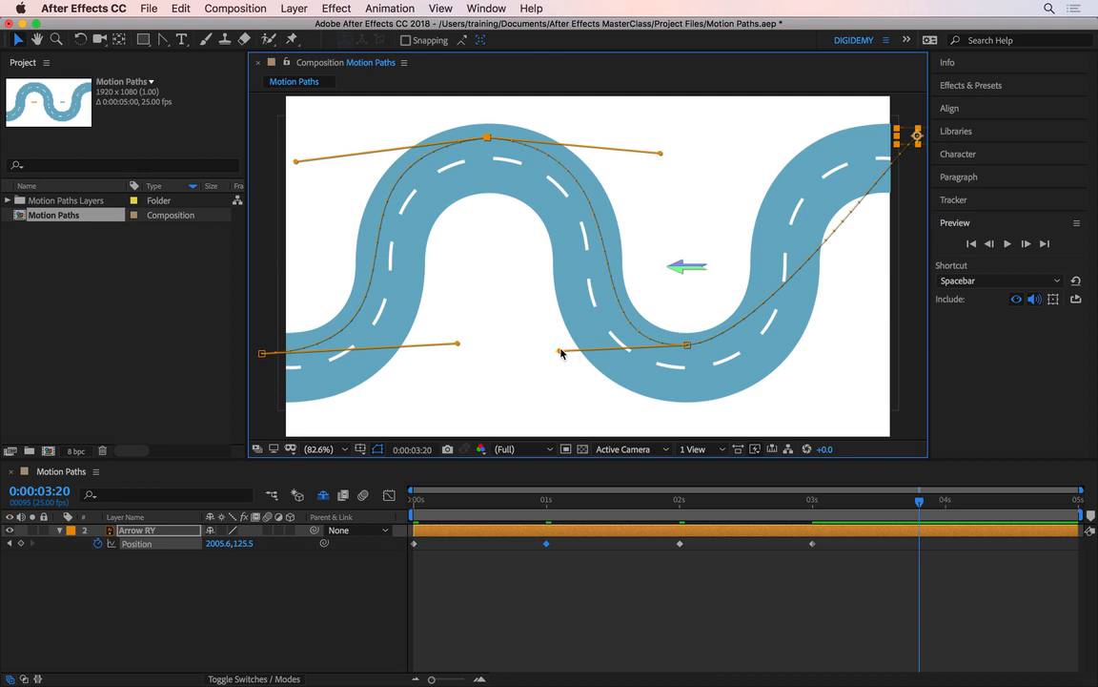
pyautogui.moveTo(556, 352); pyautogui.dragTo(552, 354)
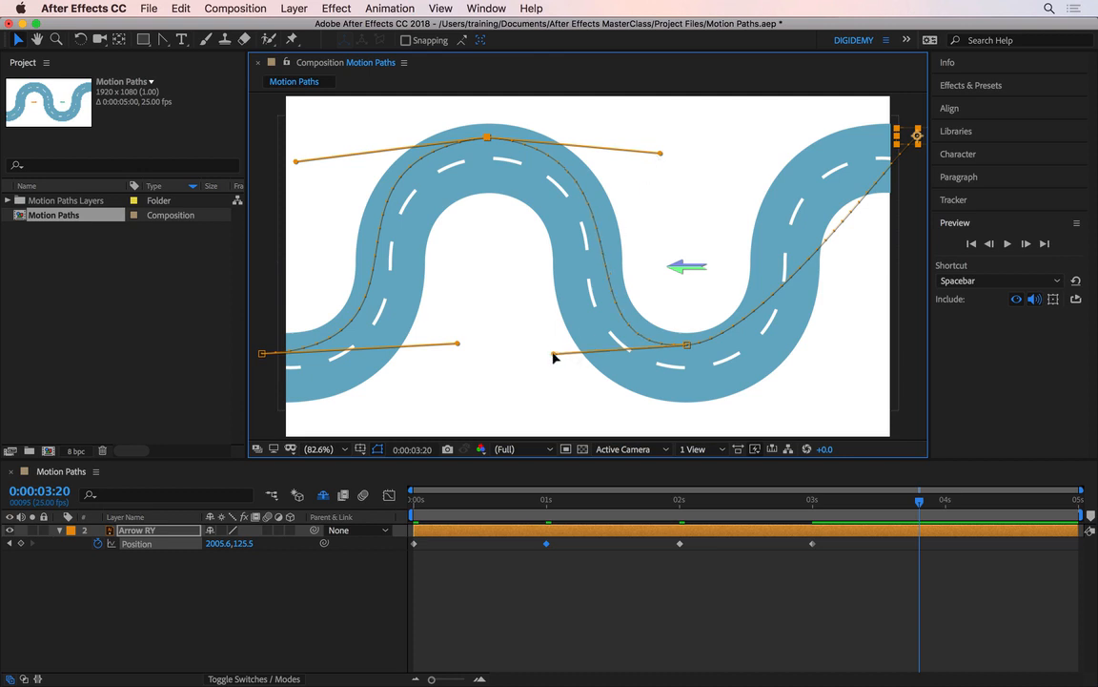
# Fit the path between 2 s and 3 s to the road's second rise by extending both keyframes' facing direction handles
pyautogui.click(688, 344)
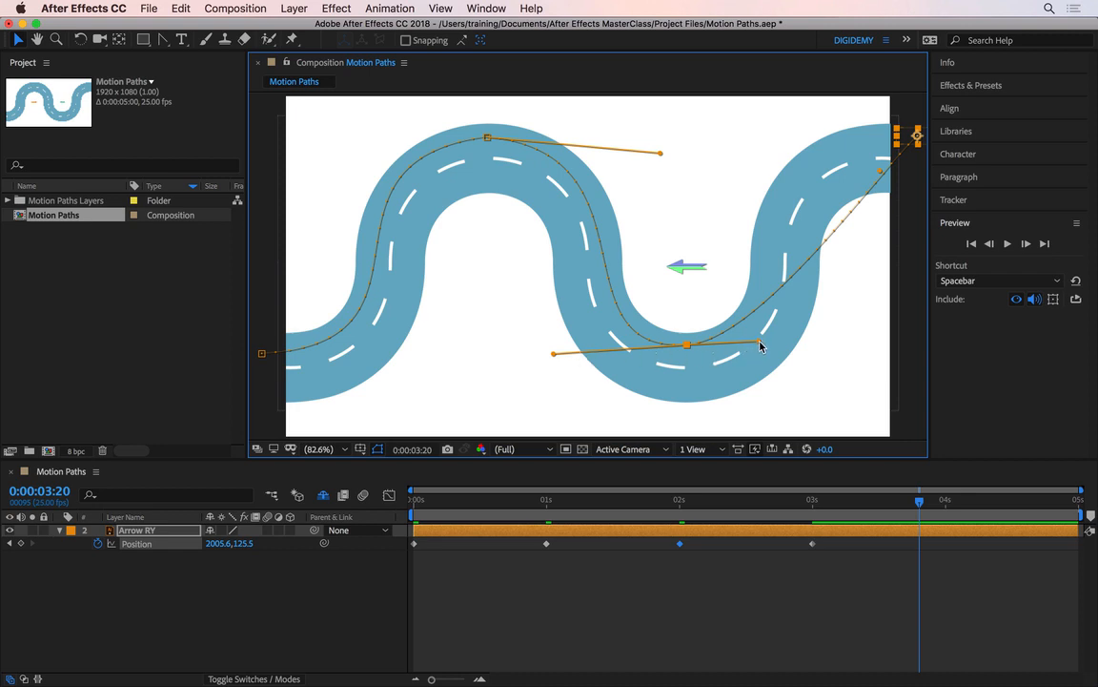
pyautogui.moveTo(760, 346)
pyautogui.mouseDown()
pyautogui.moveTo(774, 343)
pyautogui.moveTo(768, 333)
pyautogui.moveTo(768, 368)
pyautogui.moveTo(774, 321)
pyautogui.moveTo(768, 345)
pyautogui.moveTo(770, 334)
pyautogui.mouseUp()
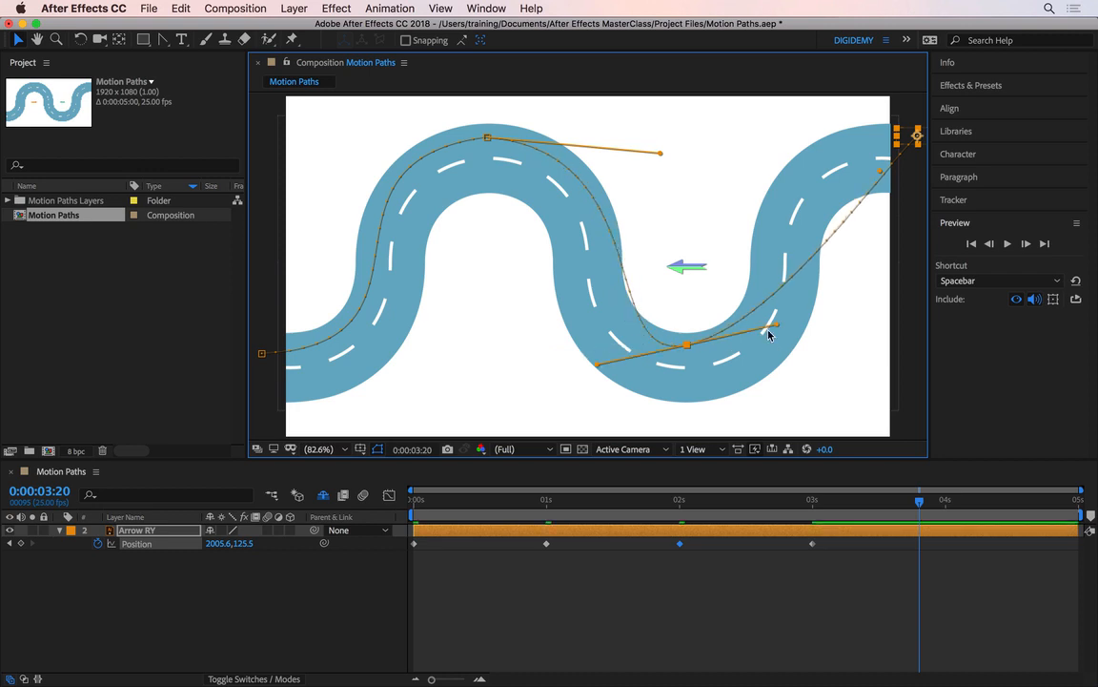
pyautogui.moveTo(769, 334); pyautogui.dragTo(785, 347)
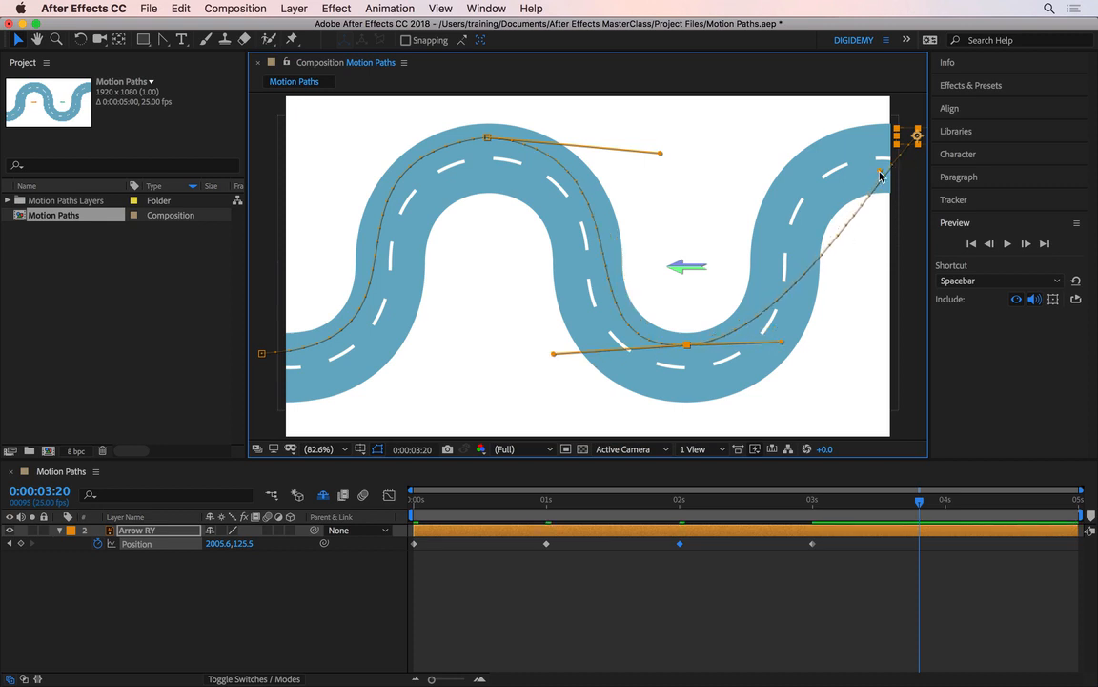
pyautogui.moveTo(879, 173); pyautogui.dragTo(747, 133)
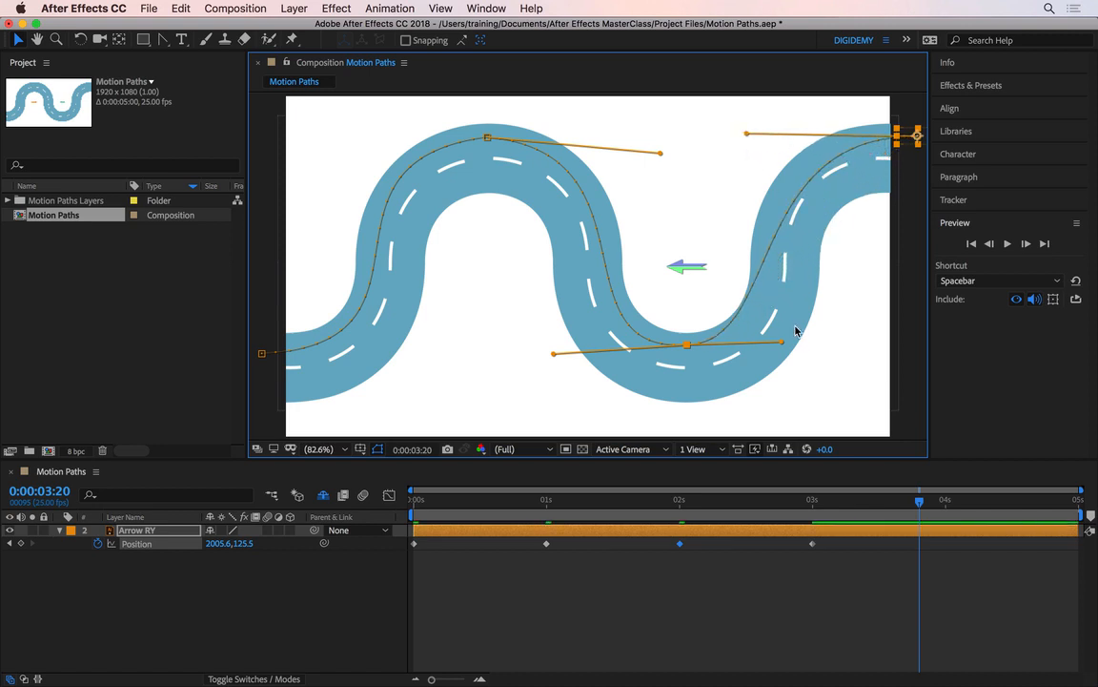
pyautogui.moveTo(784, 348); pyautogui.dragTo(826, 346)
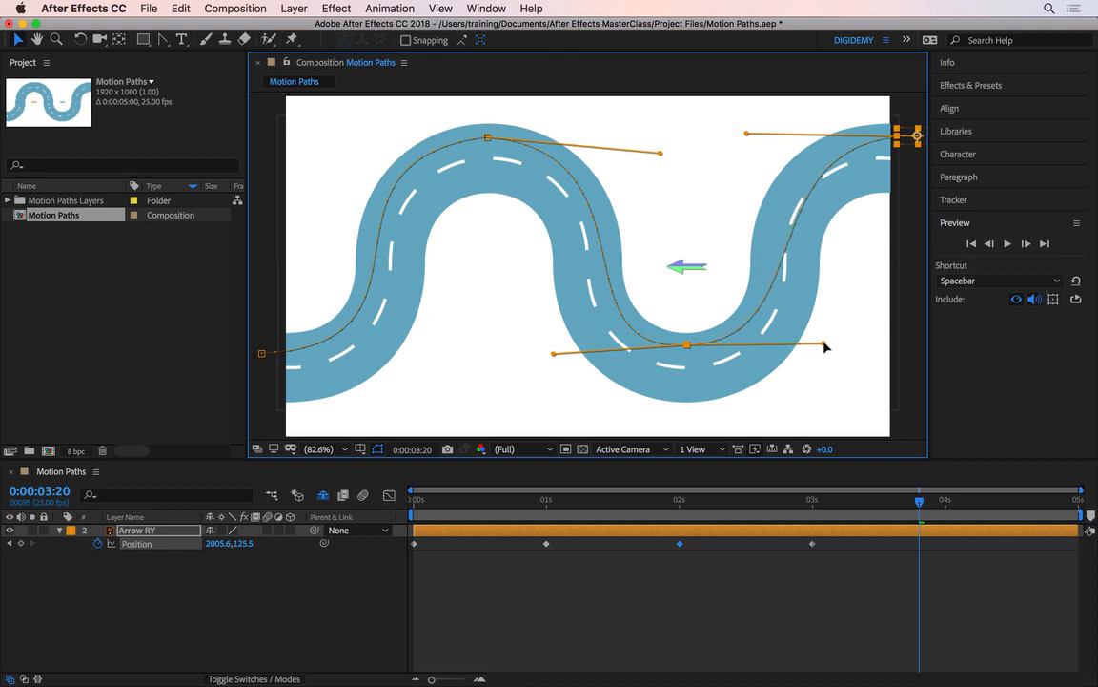
pyautogui.moveTo(746, 135); pyautogui.dragTo(699, 124)
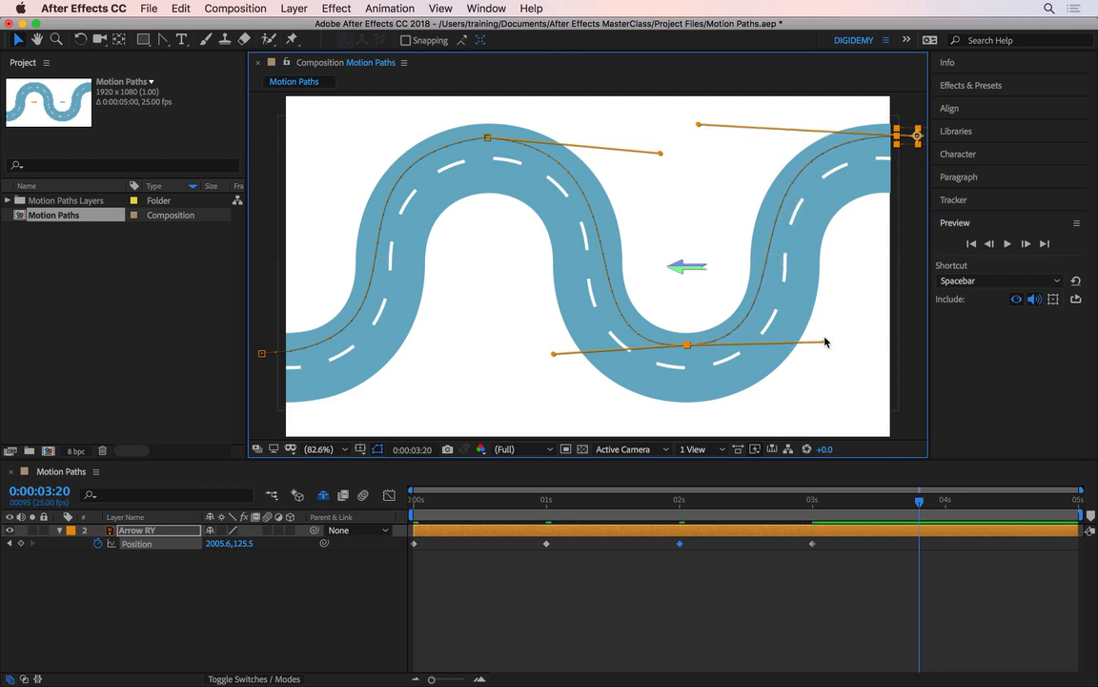
pyautogui.moveTo(825, 342); pyautogui.dragTo(832, 346)
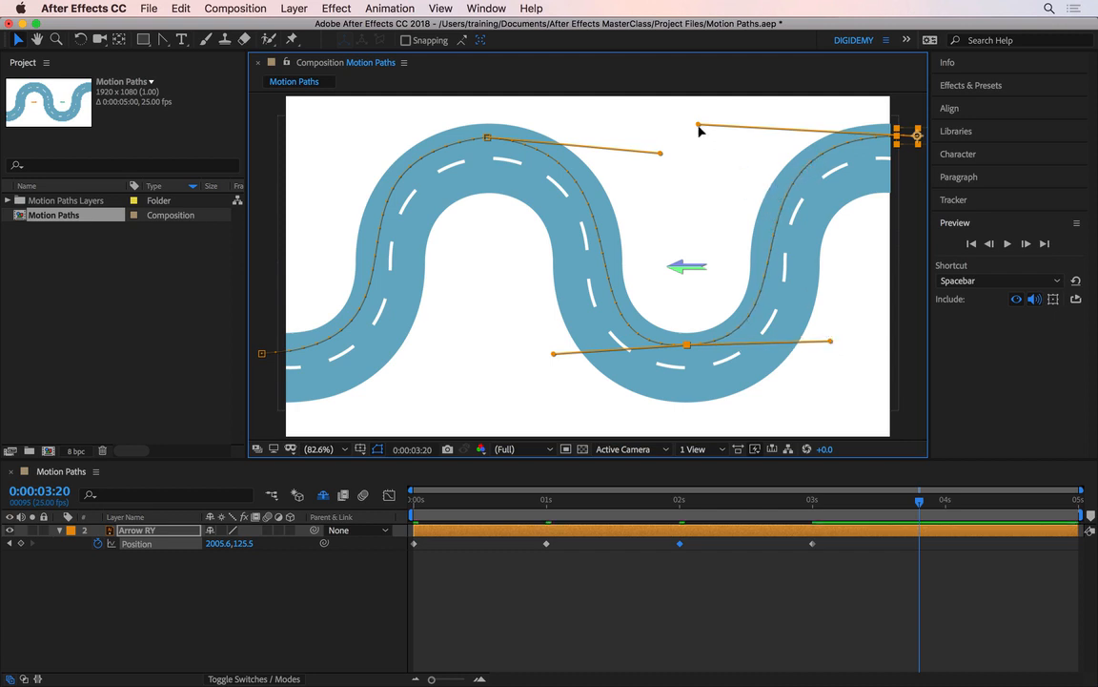
pyautogui.moveTo(699, 128); pyautogui.dragTo(691, 134)
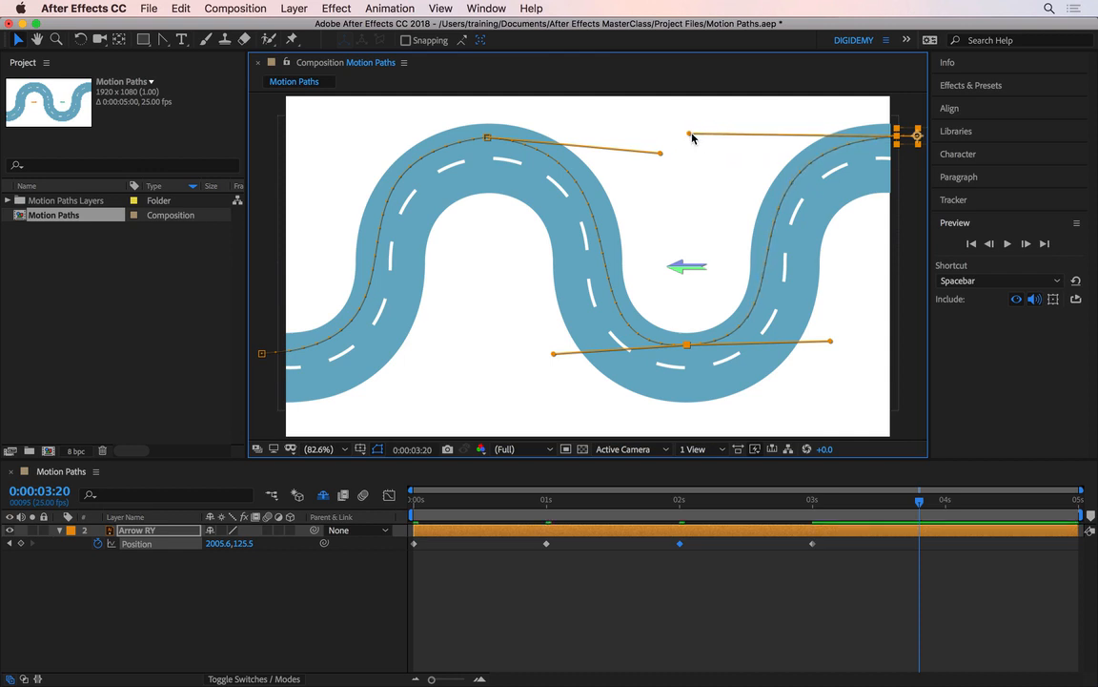
# Preview the Arrow RY animation from the composition's start and move the current time to 0:00:00:15
pyautogui.moveTo(661, 505); pyautogui.dragTo(413, 555)
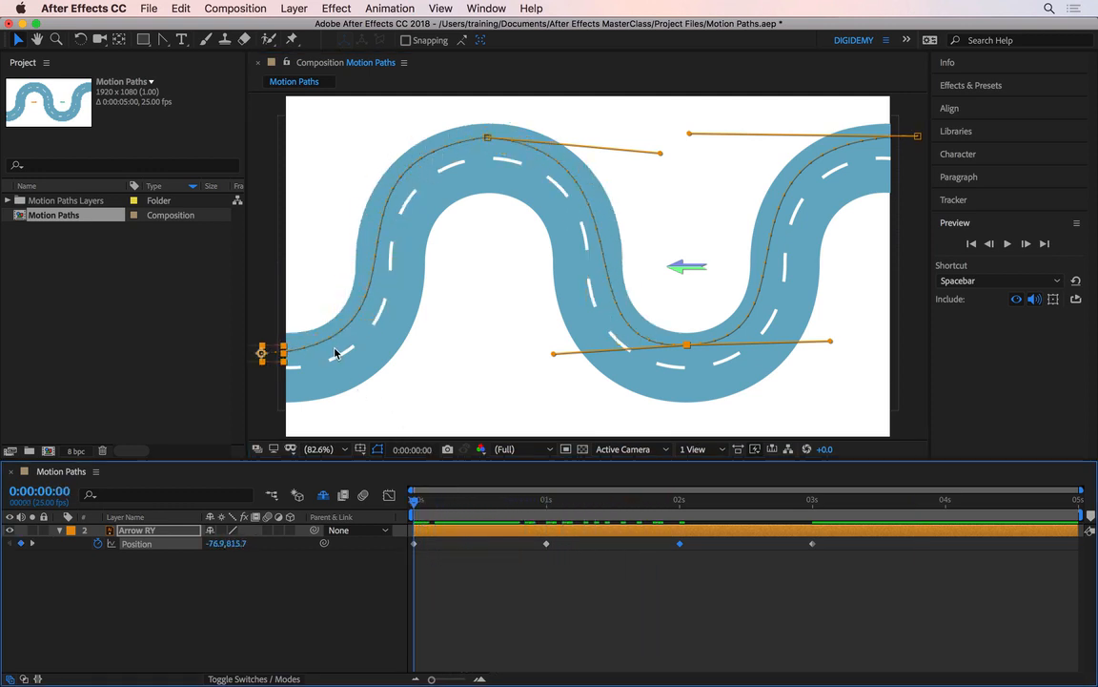
pyautogui.press('space')
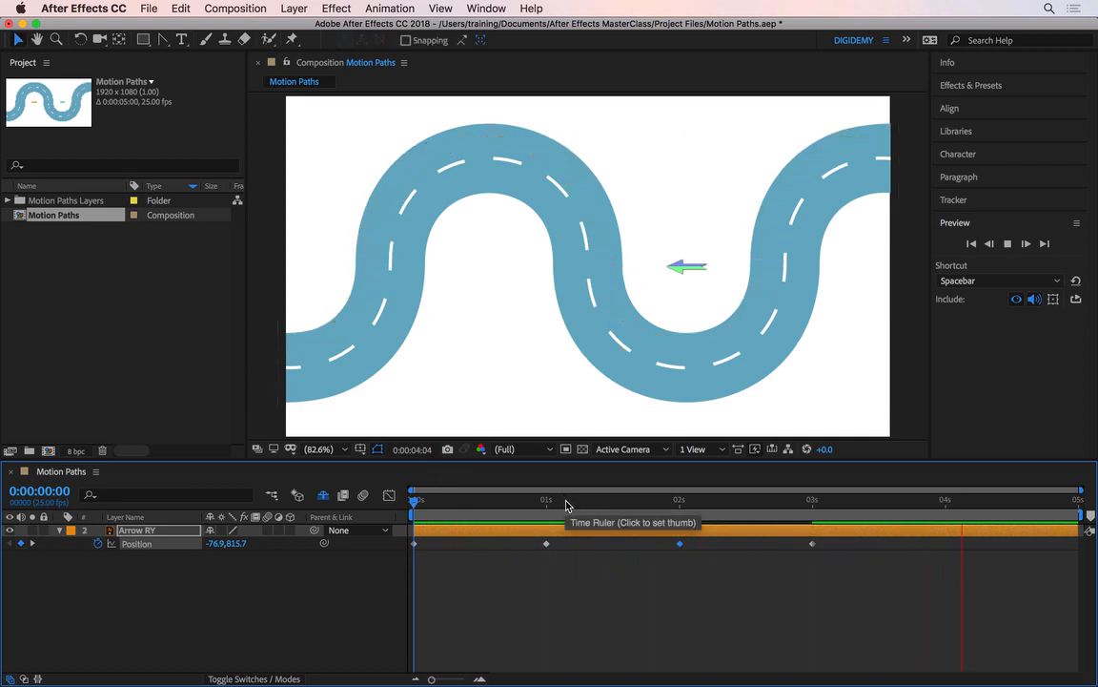
pyautogui.moveTo(565, 501); pyautogui.dragTo(494, 510)
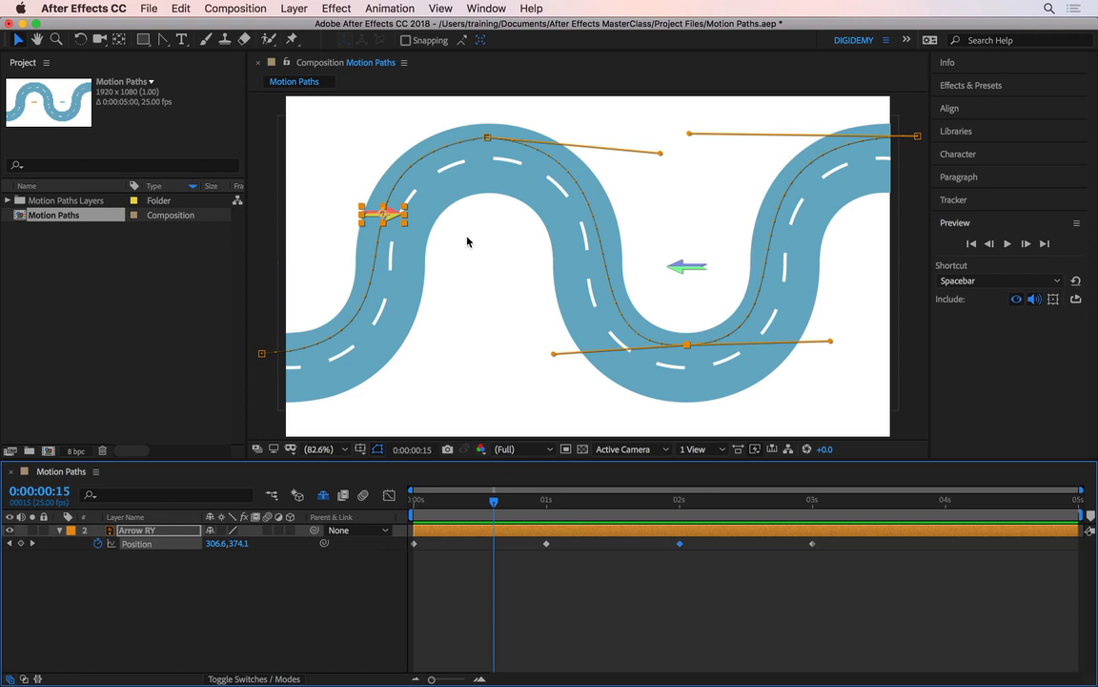
# Convert Arrow RY's 1-second and starting motion path keyframes to corner points with the Convert Vertex Tool
pyautogui.click(487, 139)
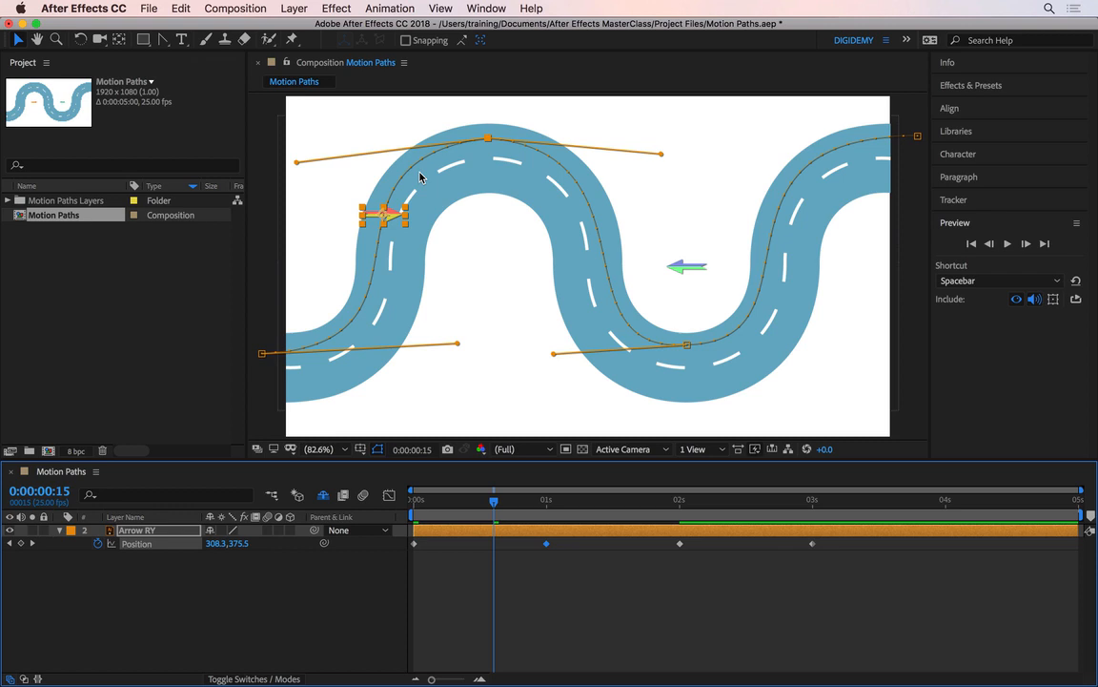
pyautogui.click(163, 42)
pyautogui.click(164, 48)
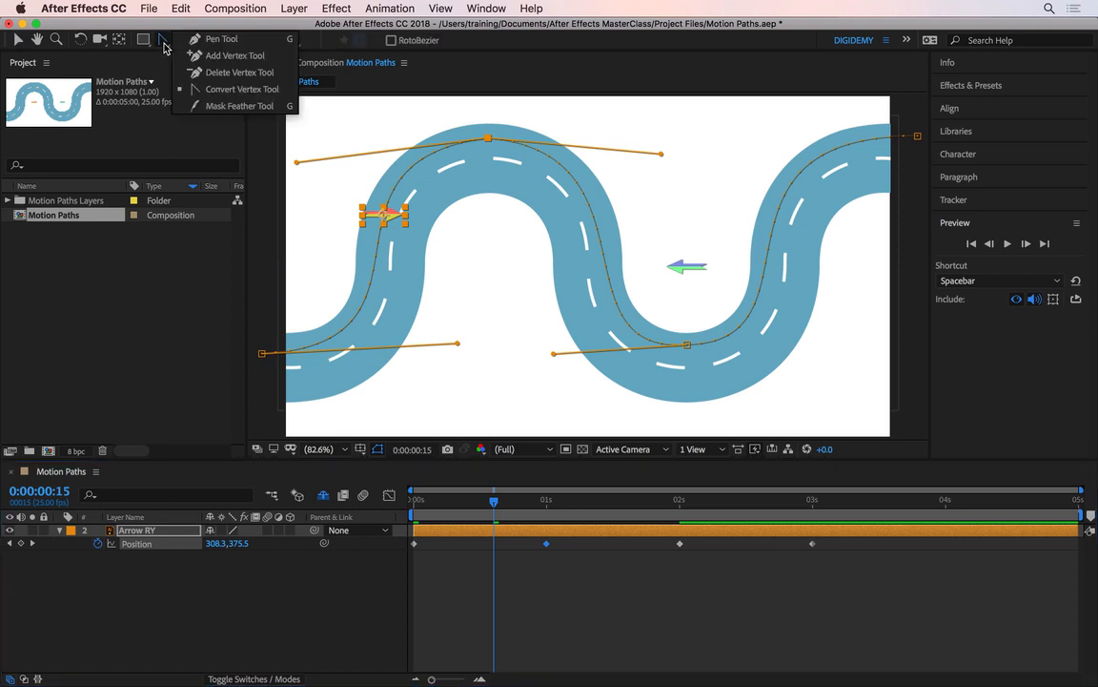
pyautogui.click(222, 44)
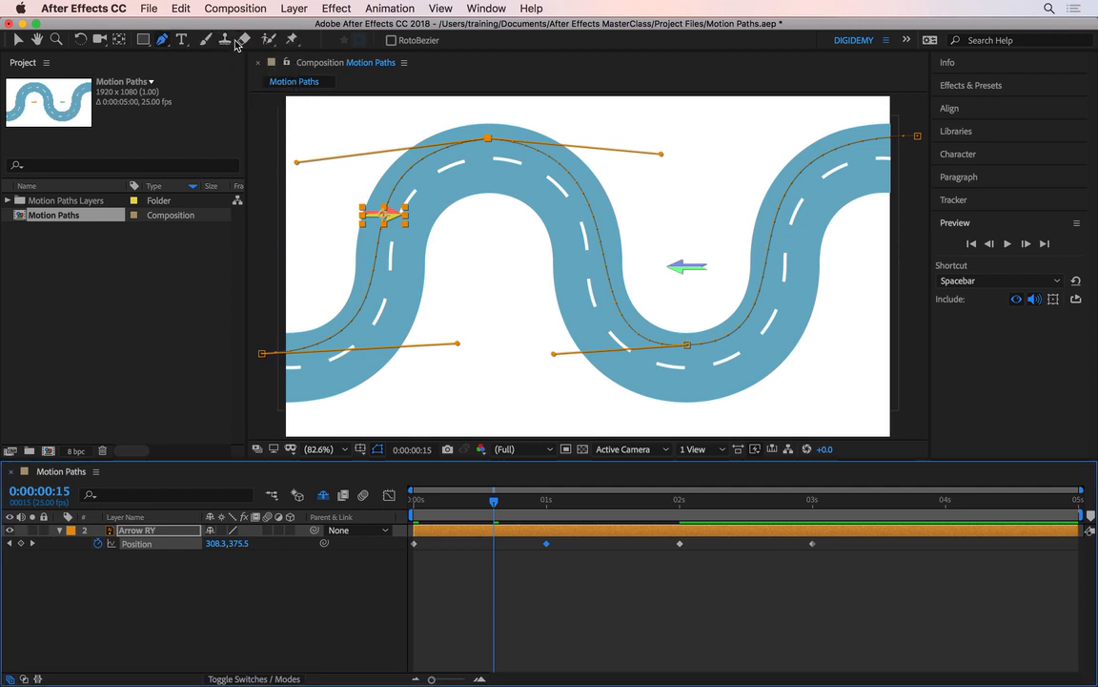
pyautogui.click(164, 45)
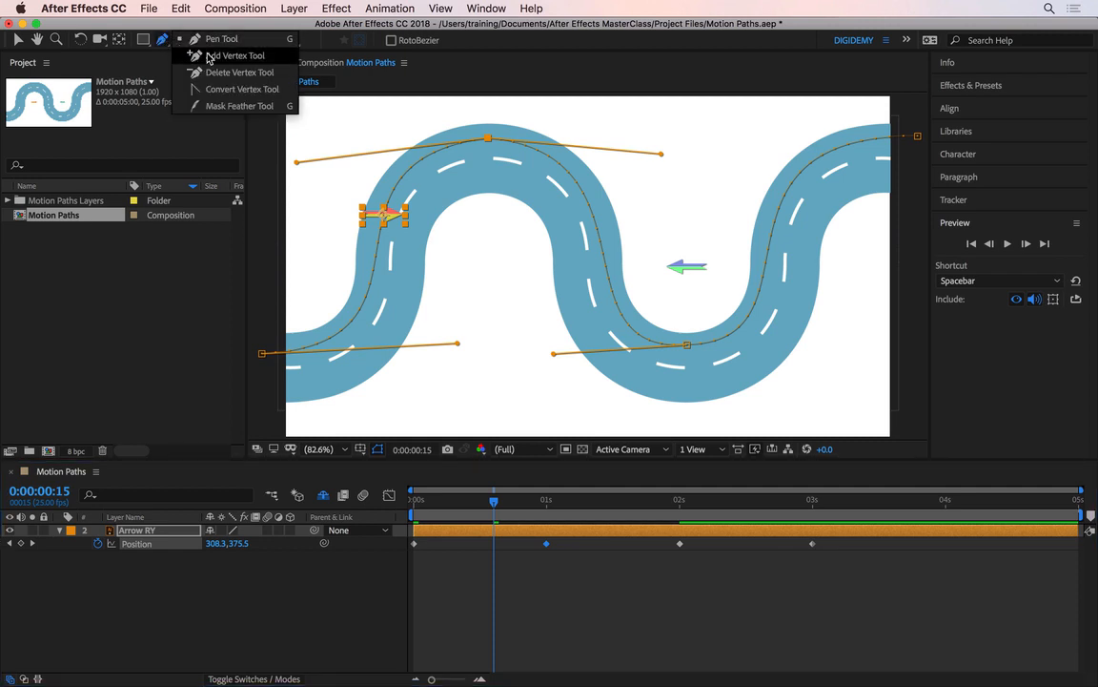
pyautogui.click(278, 90)
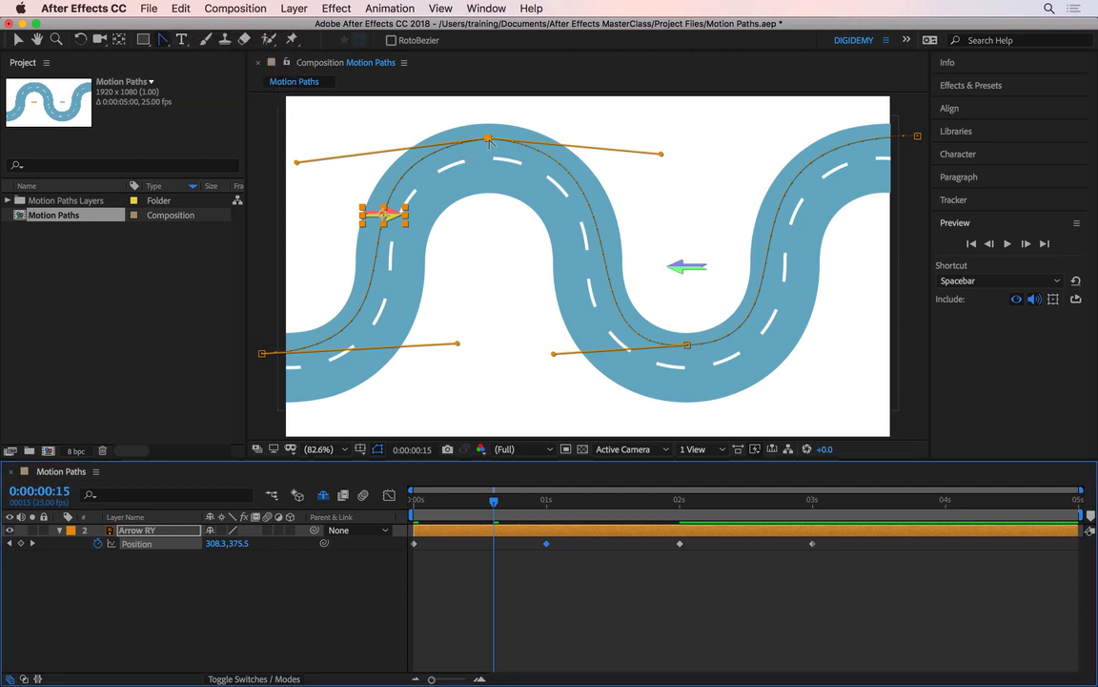
pyautogui.click(489, 139)
pyautogui.click(263, 354)
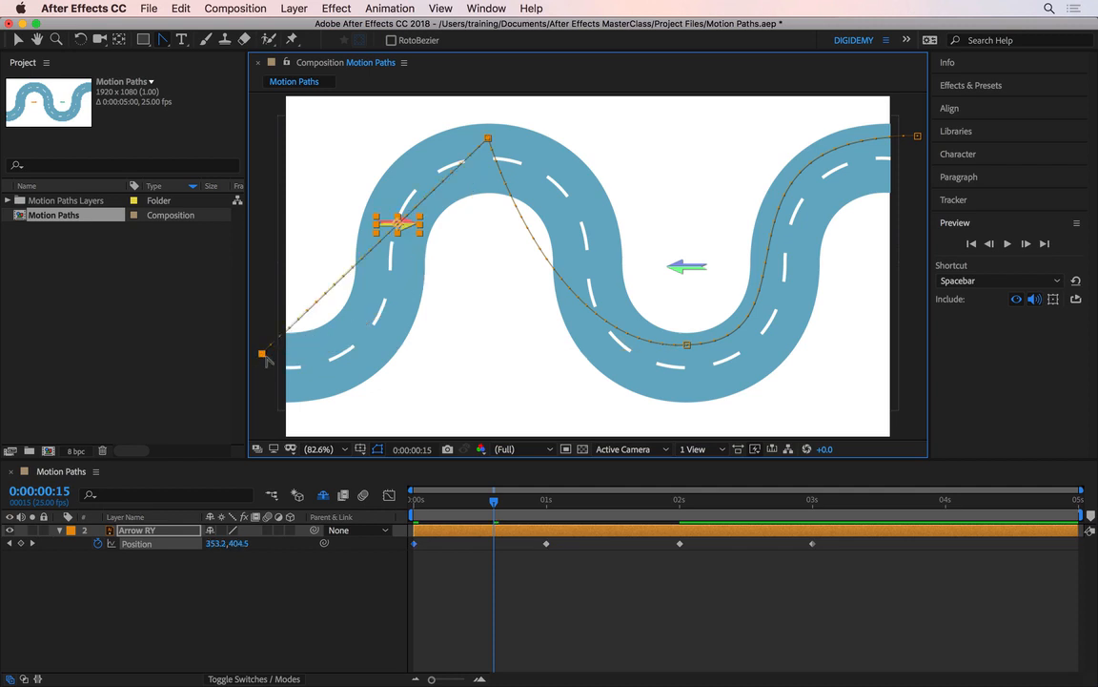
# Convert Arrow RY's 2-second and 3-second motion path keyframes to corner points and check the motion up to 0:00:01:06
pyautogui.click(687, 346)
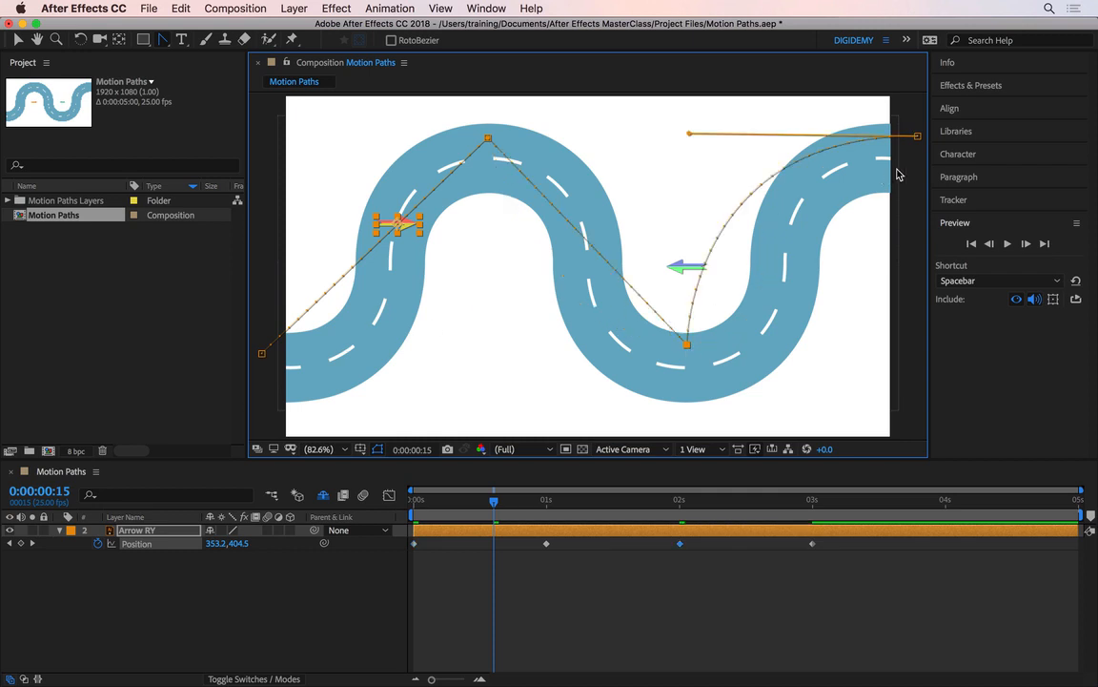
pyautogui.click(917, 137)
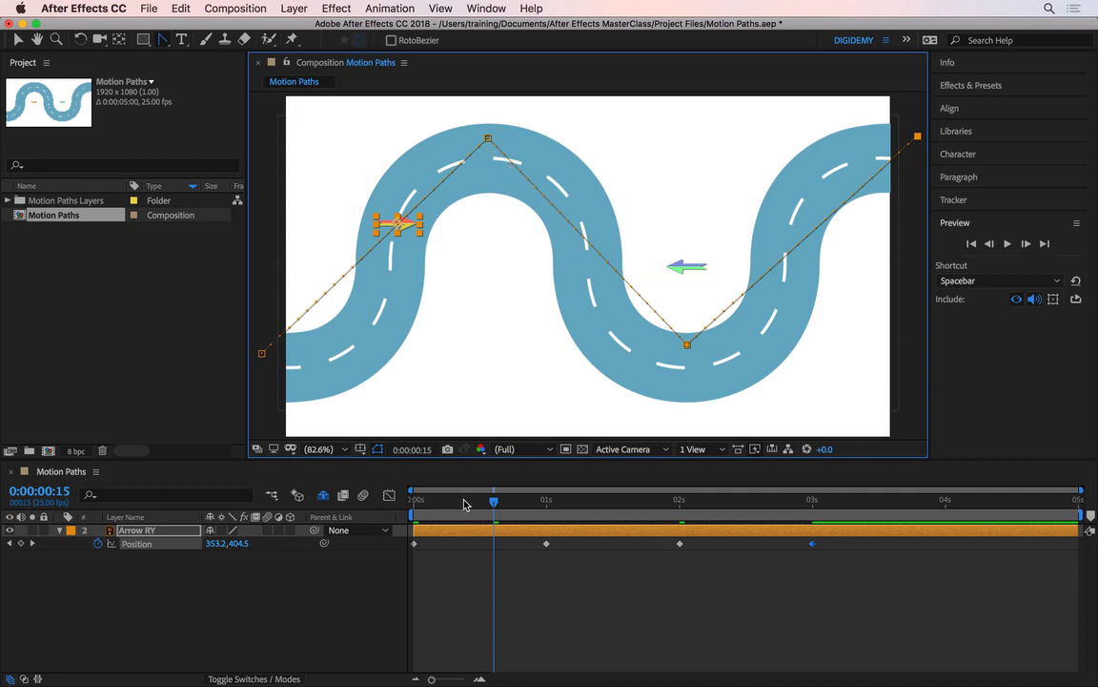
pyautogui.press('space')
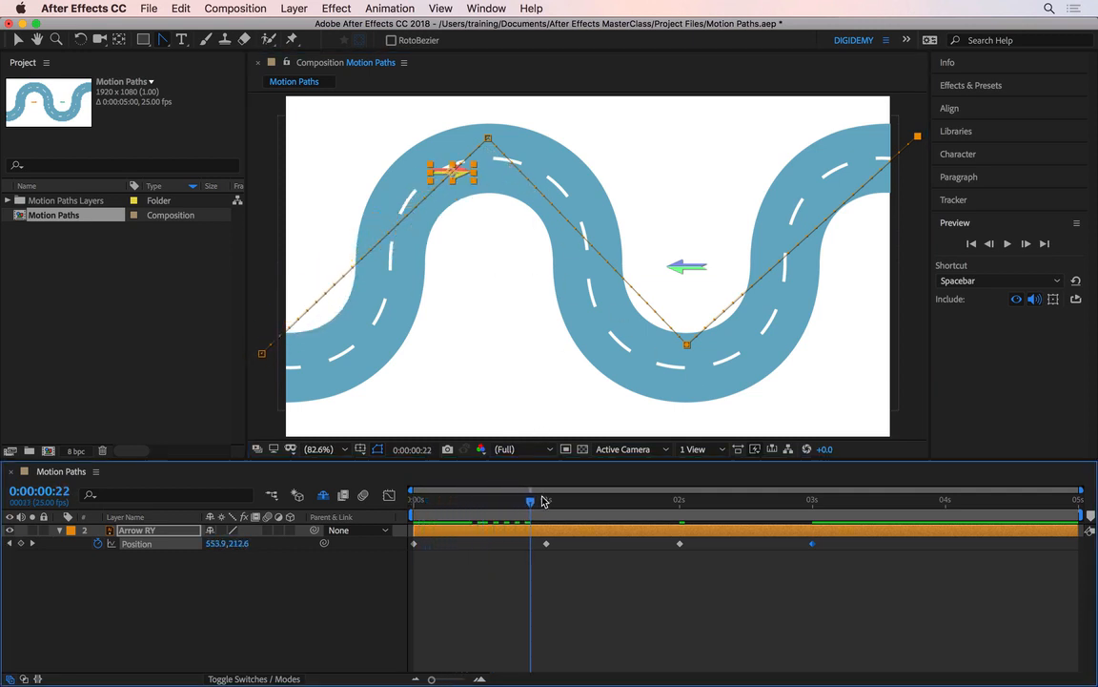
pyautogui.moveTo(544, 501); pyautogui.dragTo(579, 501)
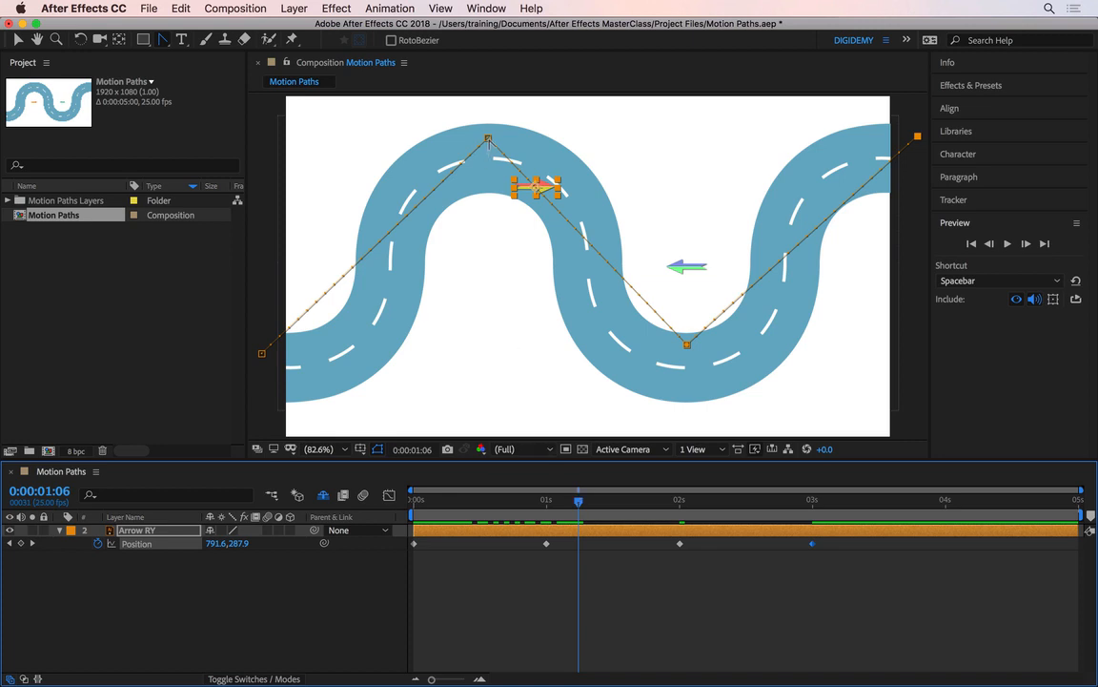
# Switch the 1-second keyframe between corner and smooth, and pull smooth direction handles out of the 2-second and 1-second keyframes
pyautogui.keyDown('super'); pyautogui.click(487, 139); pyautogui.keyUp('super')
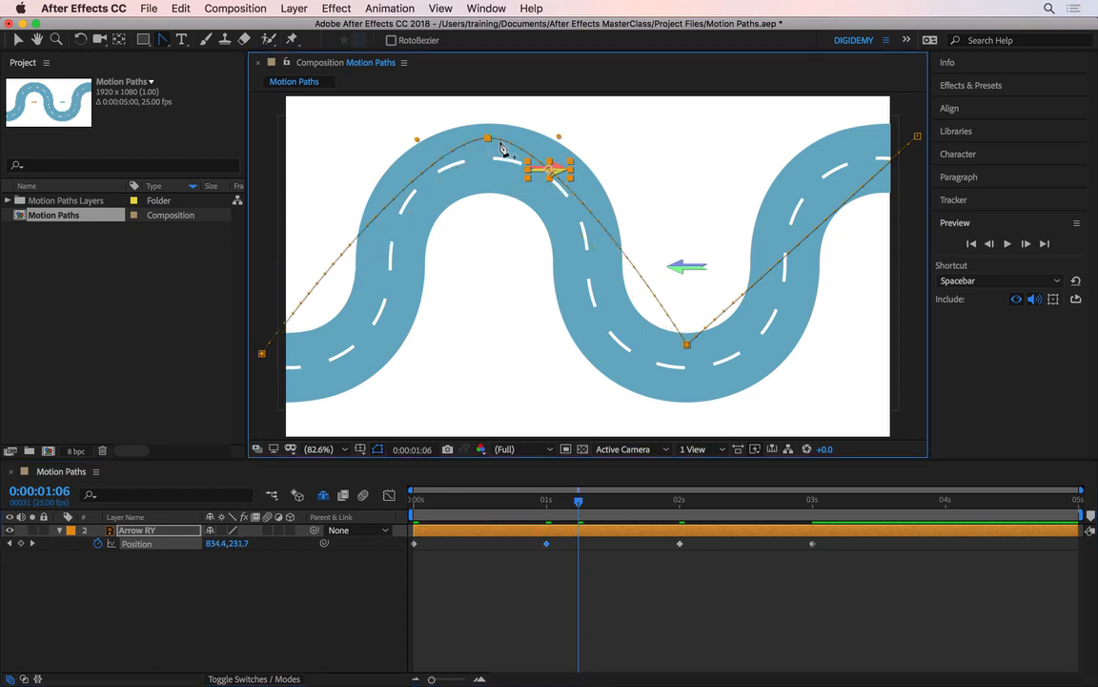
pyautogui.click(263, 355)
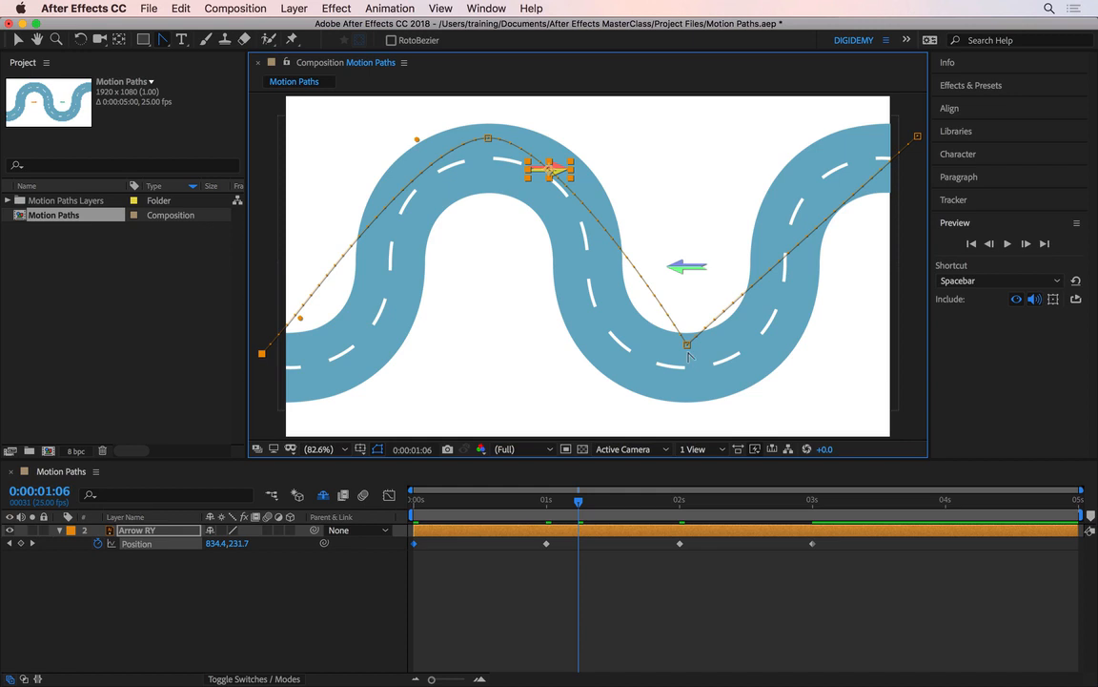
pyautogui.moveTo(688, 353); pyautogui.dragTo(753, 348)
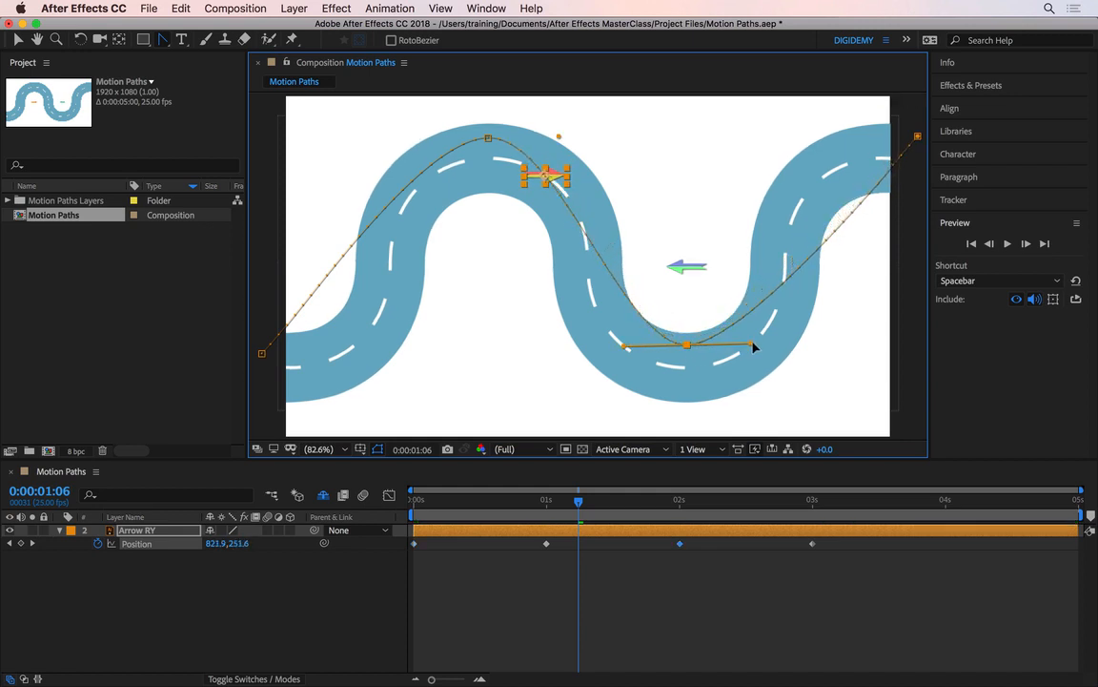
pyautogui.keyDown('super'); pyautogui.click(488, 139); pyautogui.keyUp('super')
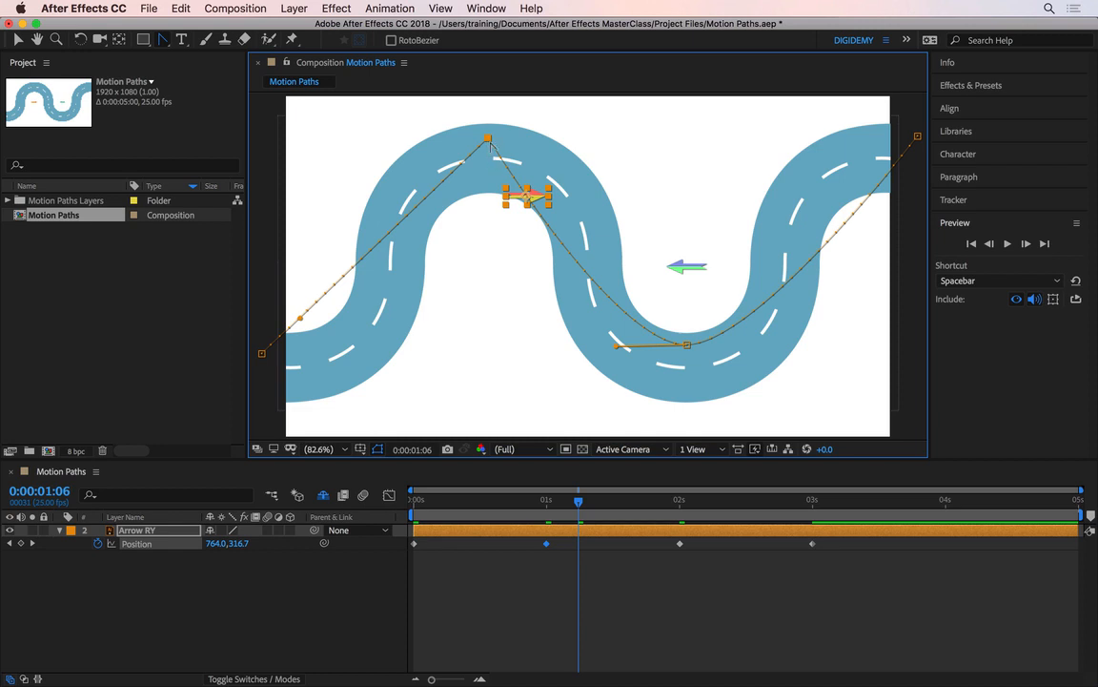
pyautogui.keyDown('super'); pyautogui.click(489, 139); pyautogui.keyUp('super')
pyautogui.keyDown('super'); pyautogui.click(489, 140); pyautogui.keyUp('super')
pyautogui.keyDown('super'); pyautogui.click(486, 139); pyautogui.keyUp('super')
pyautogui.keyDown('super'); pyautogui.click(486, 139); pyautogui.keyUp('super')
pyautogui.moveTo(502, 143); pyautogui.dragTo(592, 142)
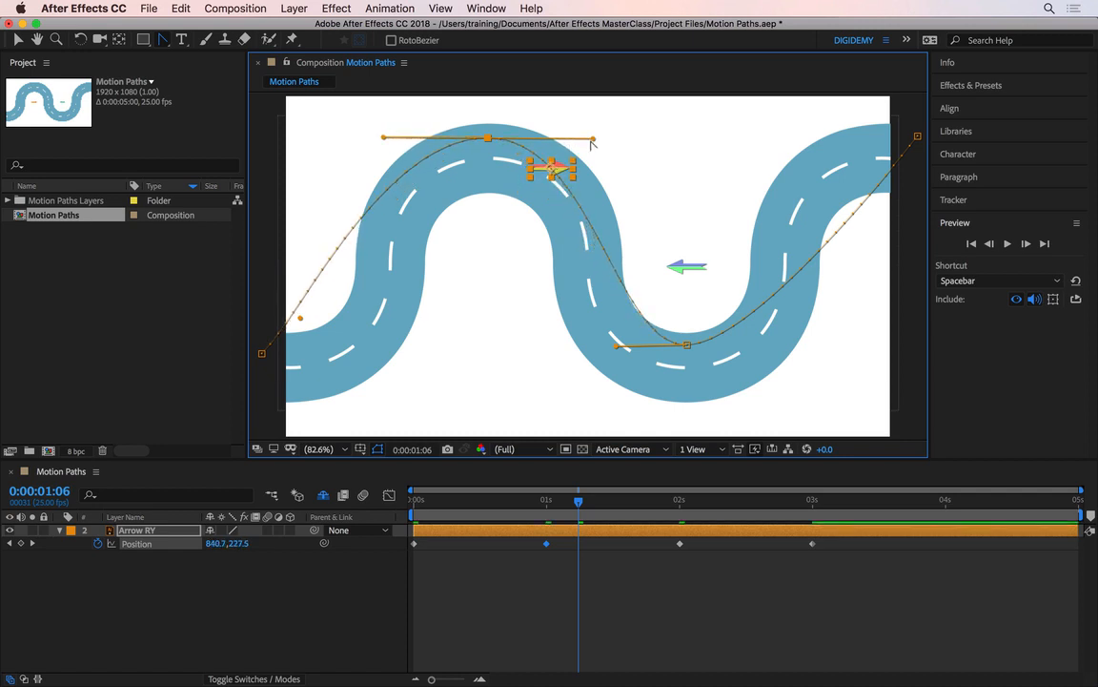
# Undo all the vertex conversions to bring back Arrow RY's curved motion path along the road
pyautogui.press('super+z')
pyautogui.press('super+z')
pyautogui.press('super+z')
pyautogui.press('super+z')
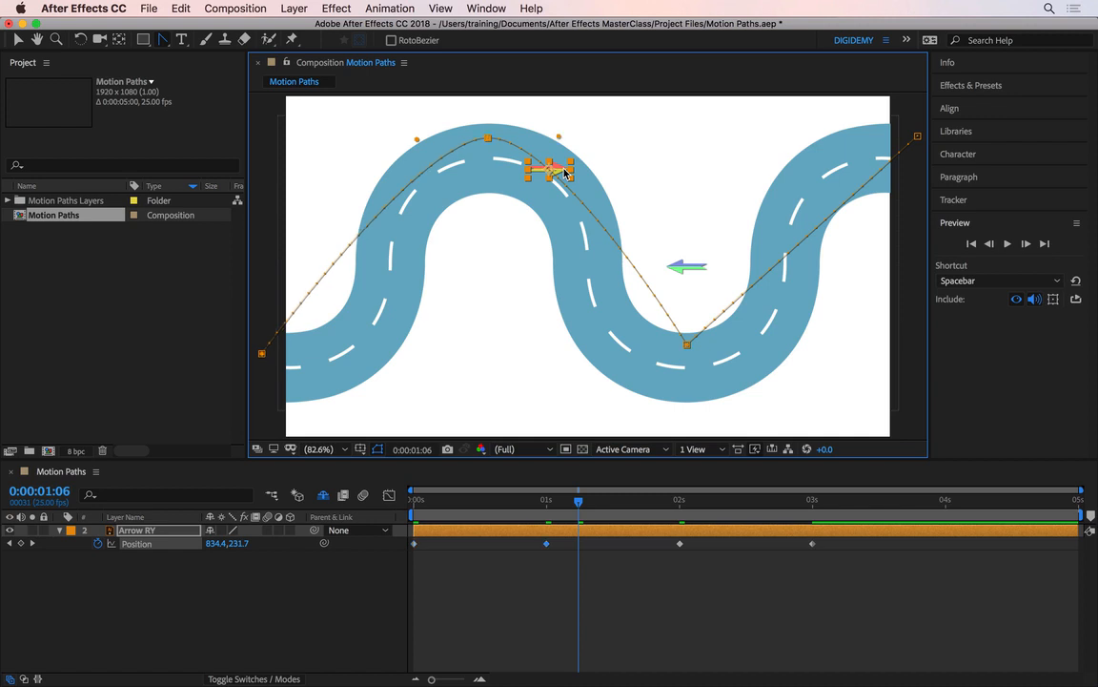
pyautogui.press('super+z')
pyautogui.press('super+z')
pyautogui.press('super+z')
pyautogui.press('super+z')
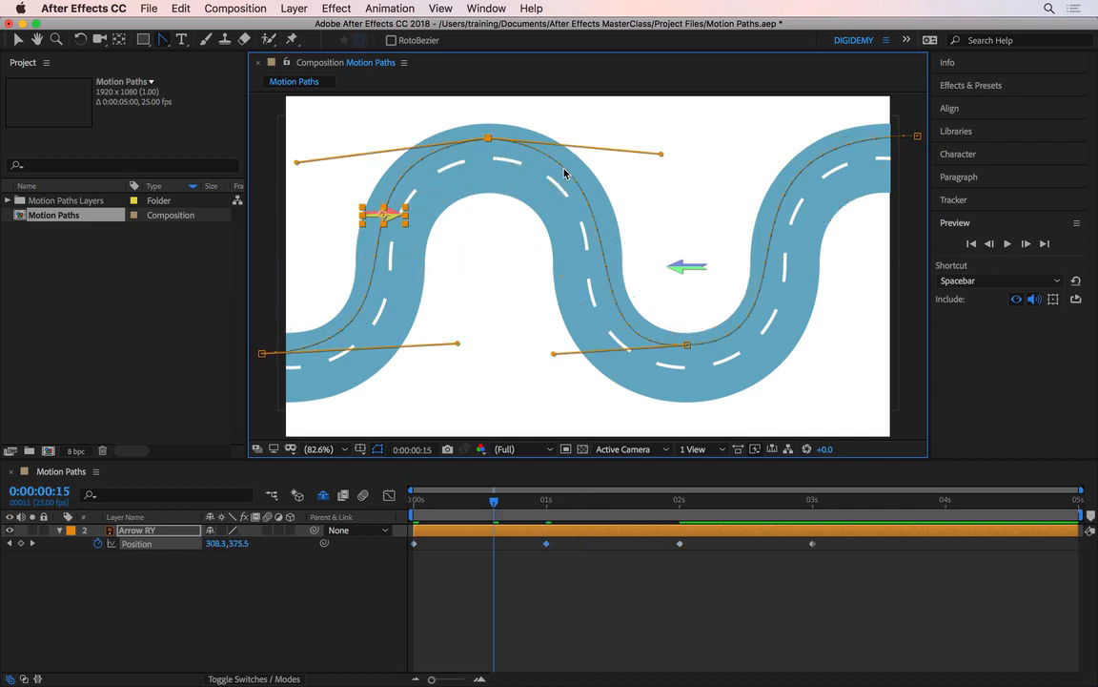
pyautogui.press('super+z')
pyautogui.press('super+z')
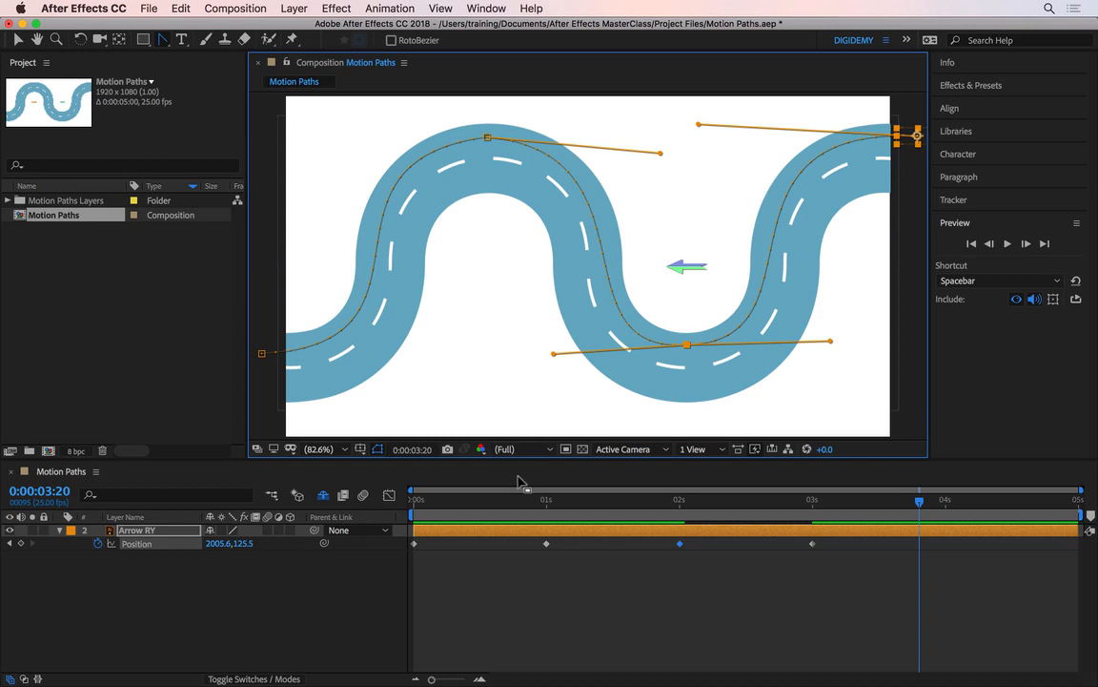
# Preview the Arrow RY animation from the composition's start and move the current time to 0:00:03:09
pyautogui.moveTo(498, 497); pyautogui.dragTo(405, 496)
pyautogui.press('space')
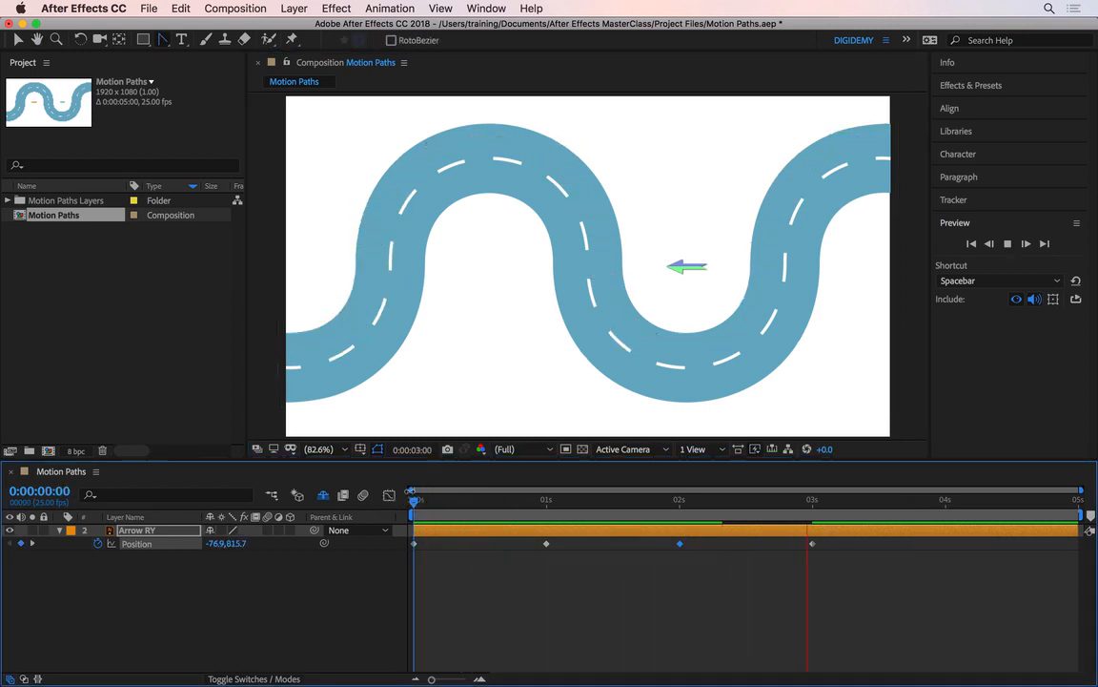
pyautogui.press('space')
pyautogui.click(860, 498)
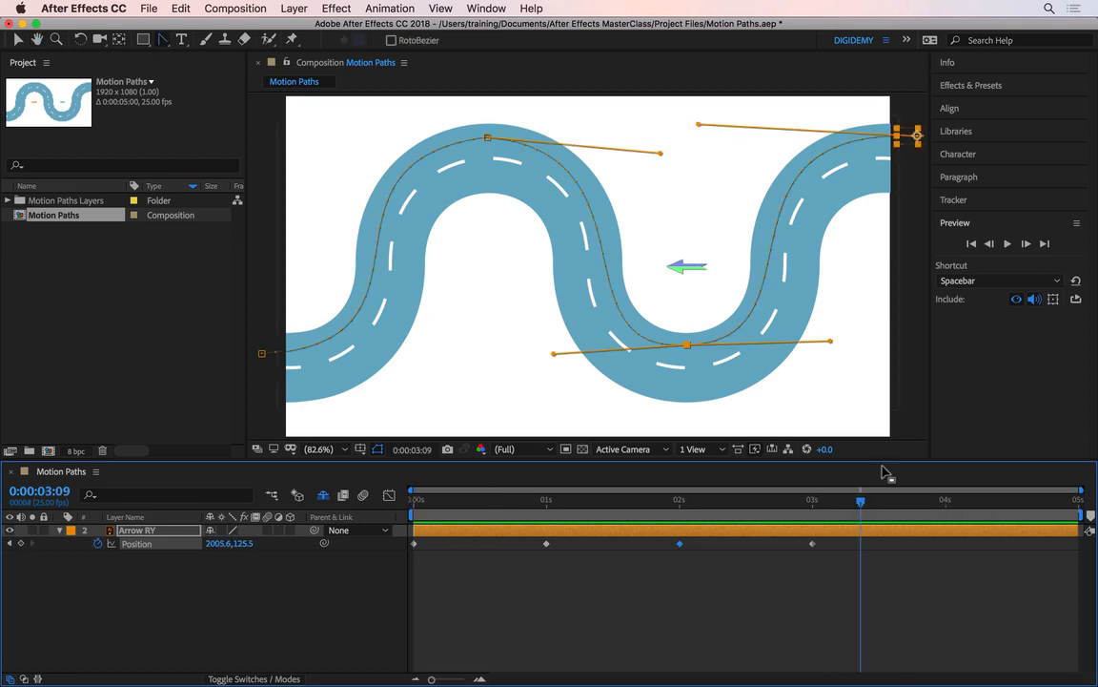
# Add three keyframes to Arrow RY's motion path with the Pen Tool, midway along the first rise, the descent and the second rise
pyautogui.click(164, 41)
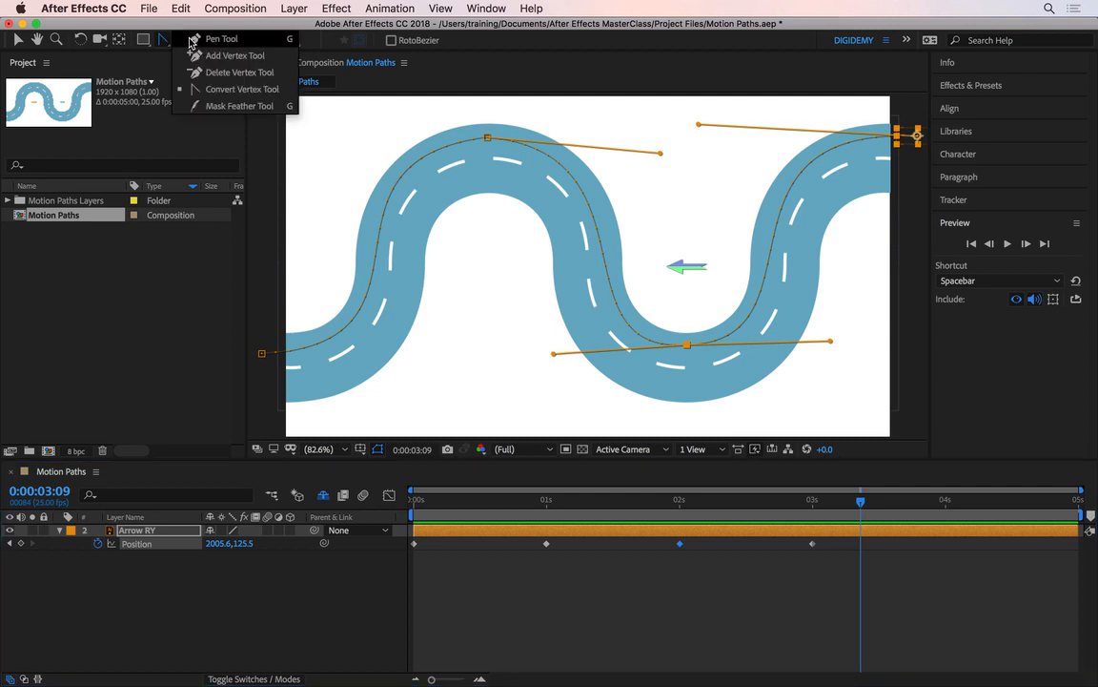
pyautogui.click(190, 42)
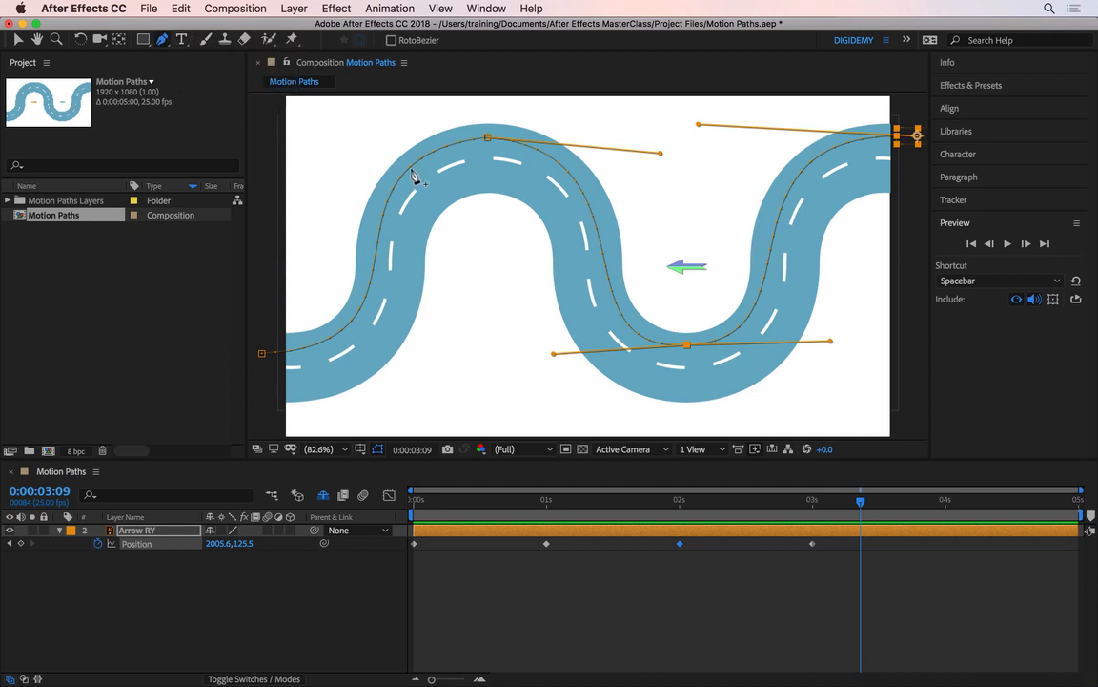
pyautogui.click(376, 274)
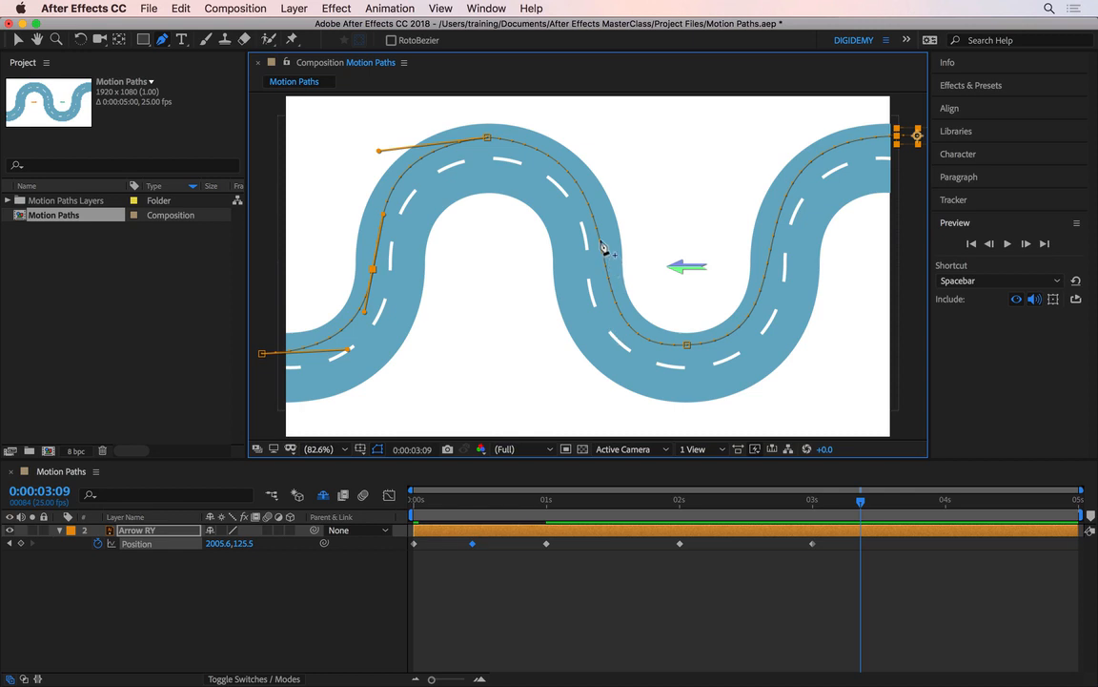
pyautogui.click(599, 239)
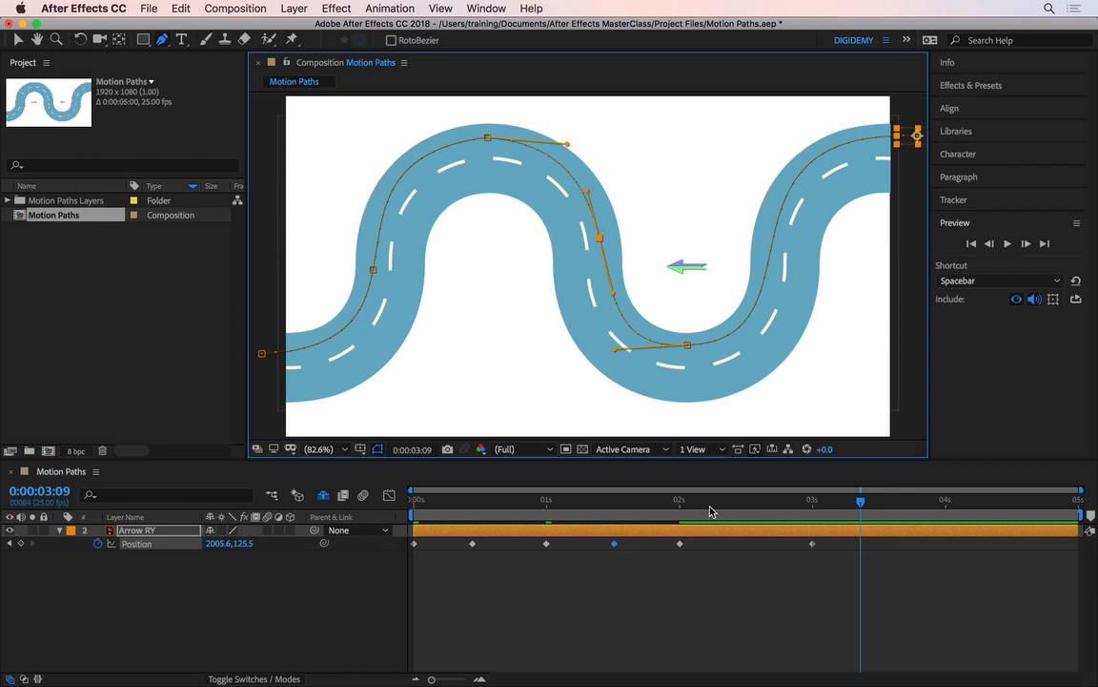
pyautogui.click(775, 236)
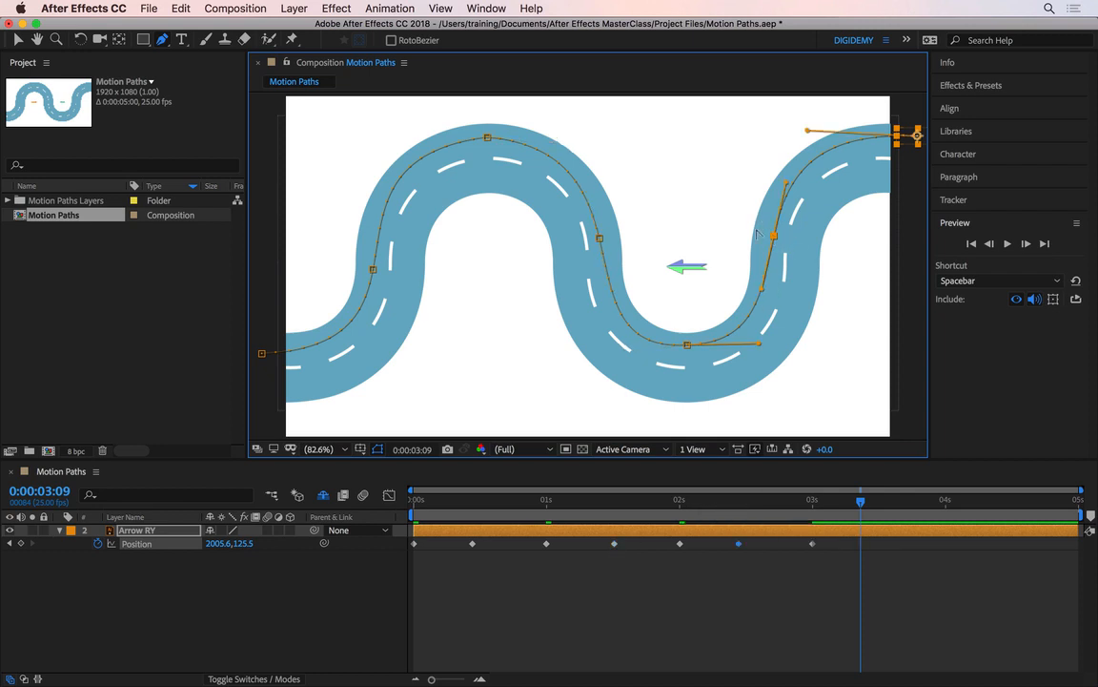
# Nudge the added keyframe on the second rise and refine the adjacent direction handles of the 3-second and 2-second keyframes
pyautogui.click(15, 40)
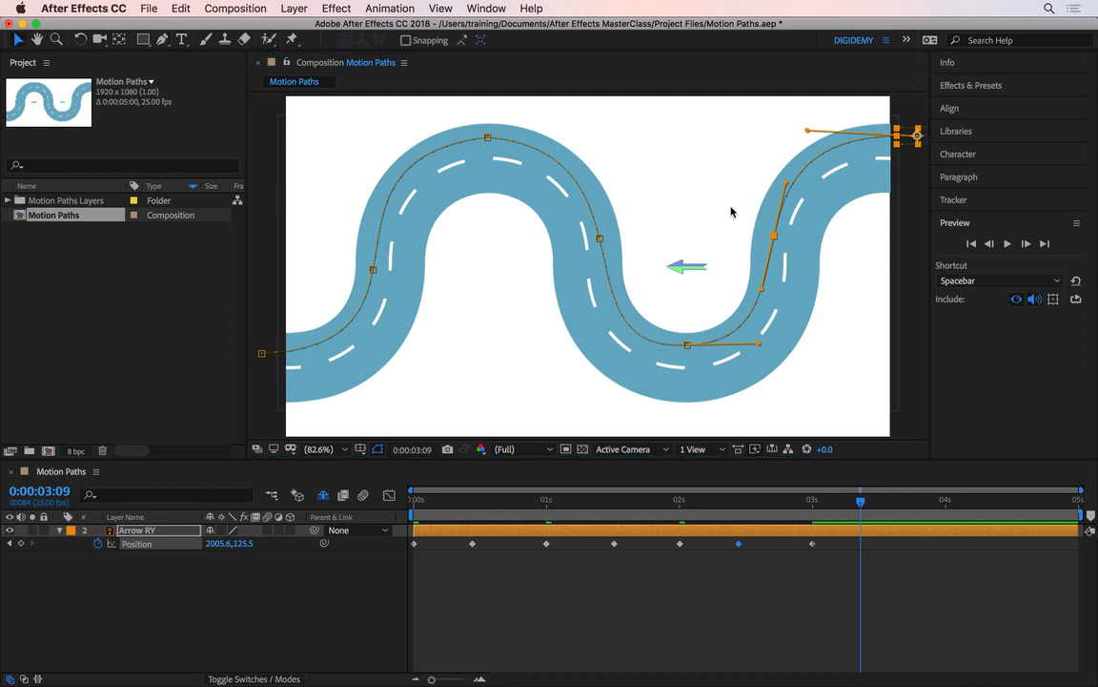
pyautogui.moveTo(775, 236); pyautogui.dragTo(770, 236)
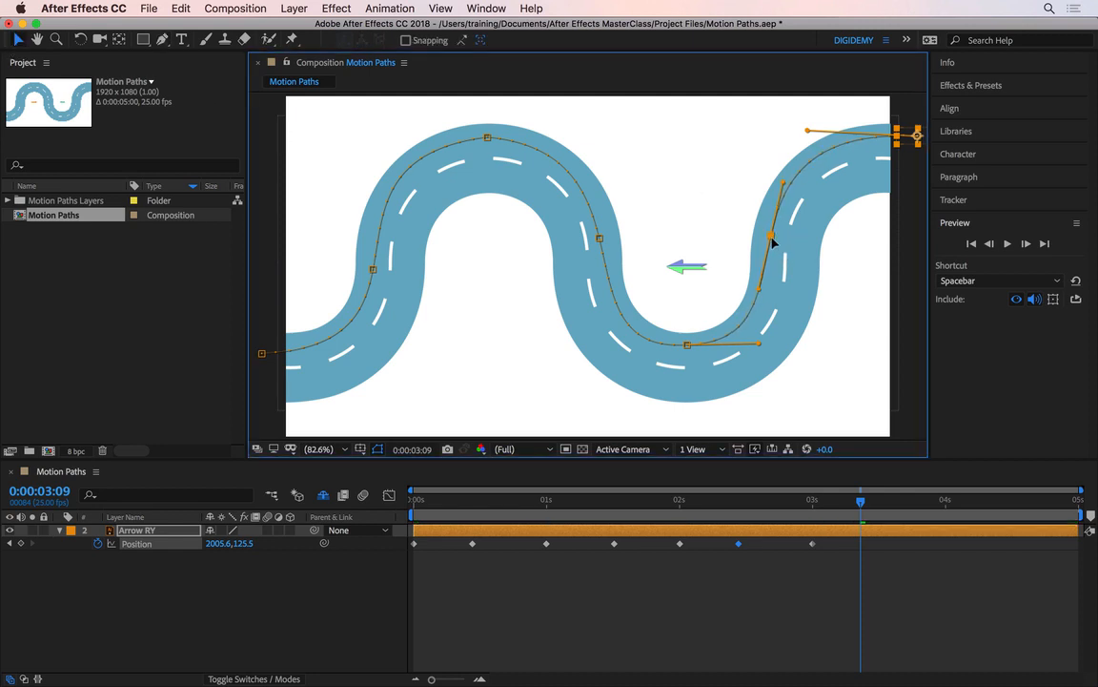
pyautogui.moveTo(810, 131); pyautogui.dragTo(813, 139)
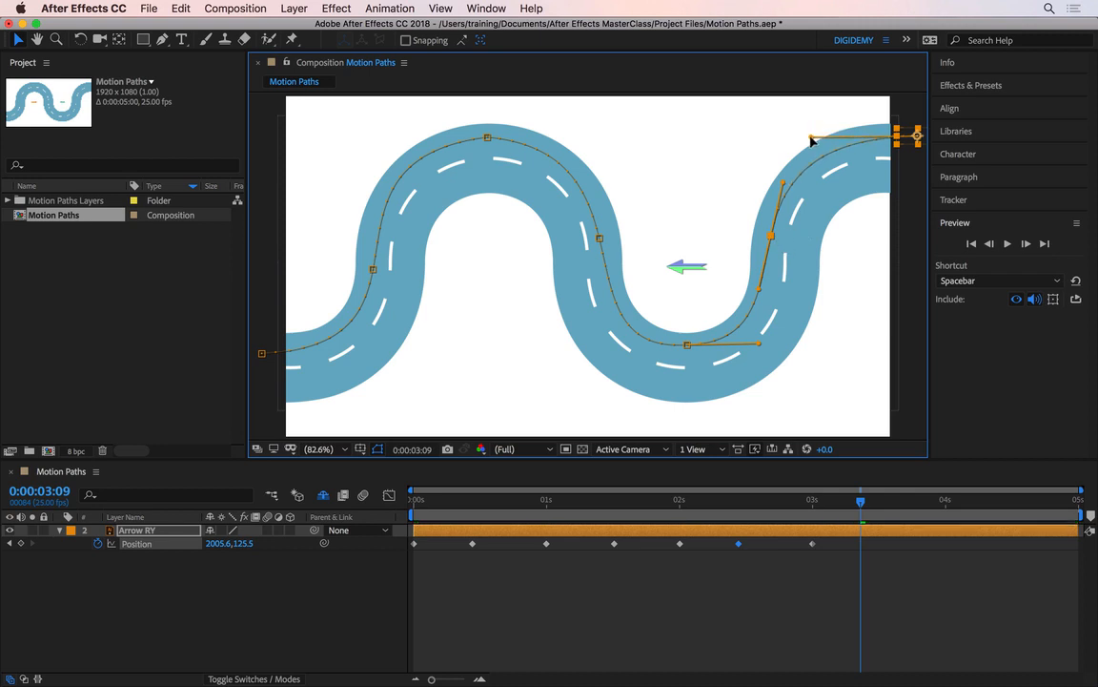
pyautogui.moveTo(759, 343); pyautogui.dragTo(764, 343)
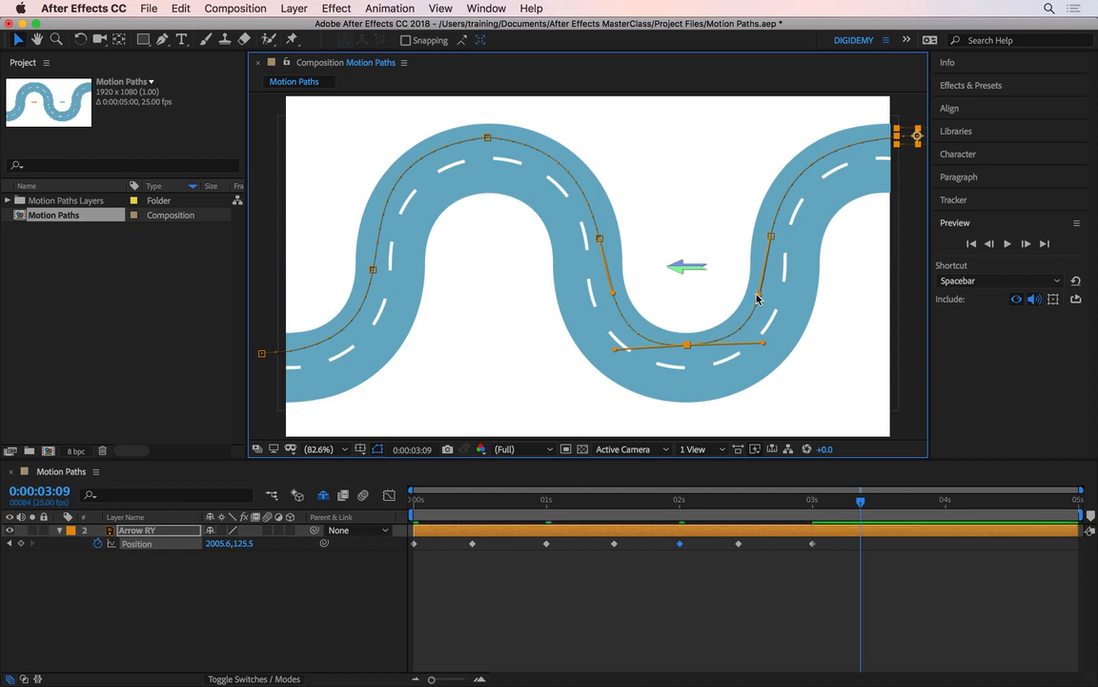
# Nudge the added keyframes on the descent and first rise, and fine-tune the 1-second keyframe's position and outgoing direction handle
pyautogui.click(599, 239)
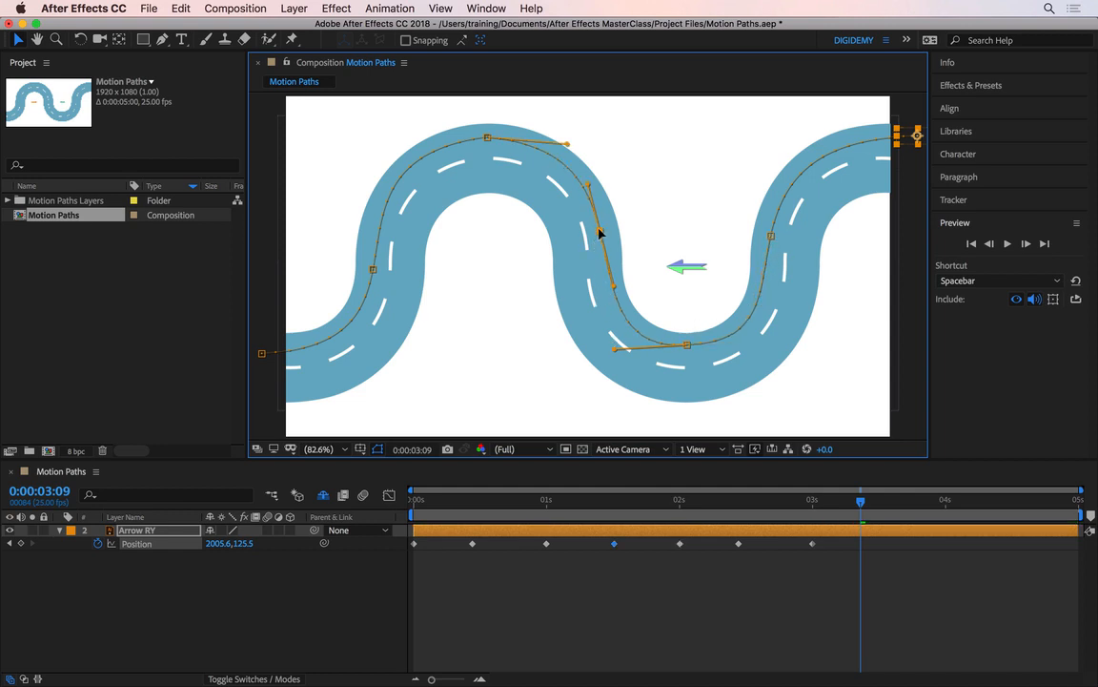
pyautogui.click(373, 272)
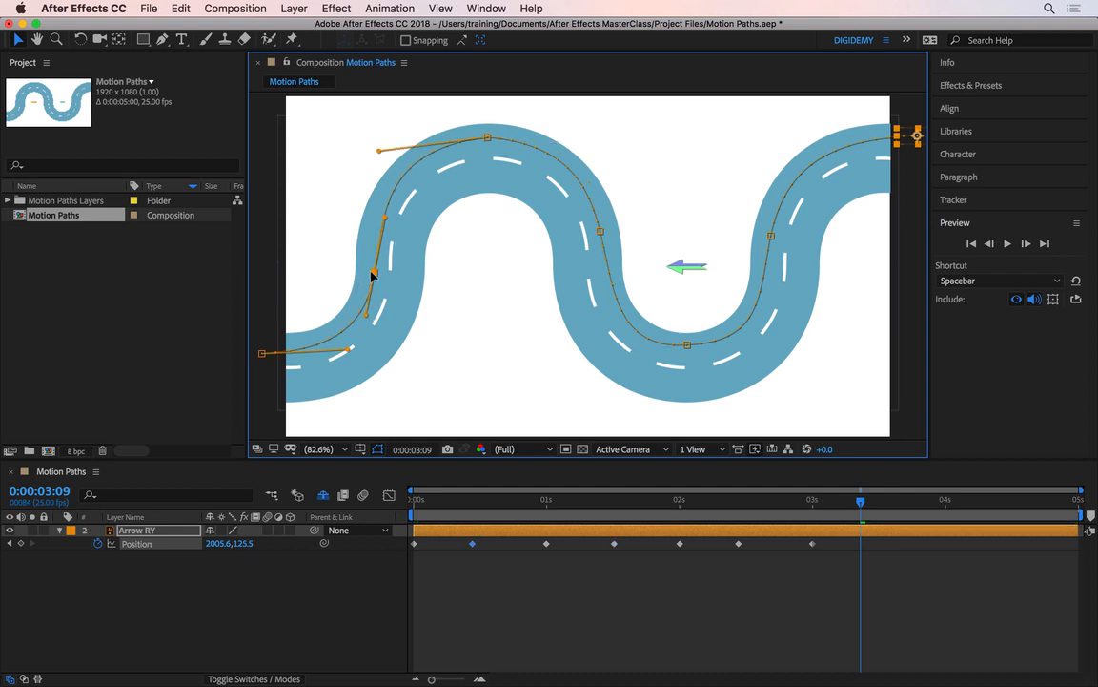
pyautogui.click(487, 141)
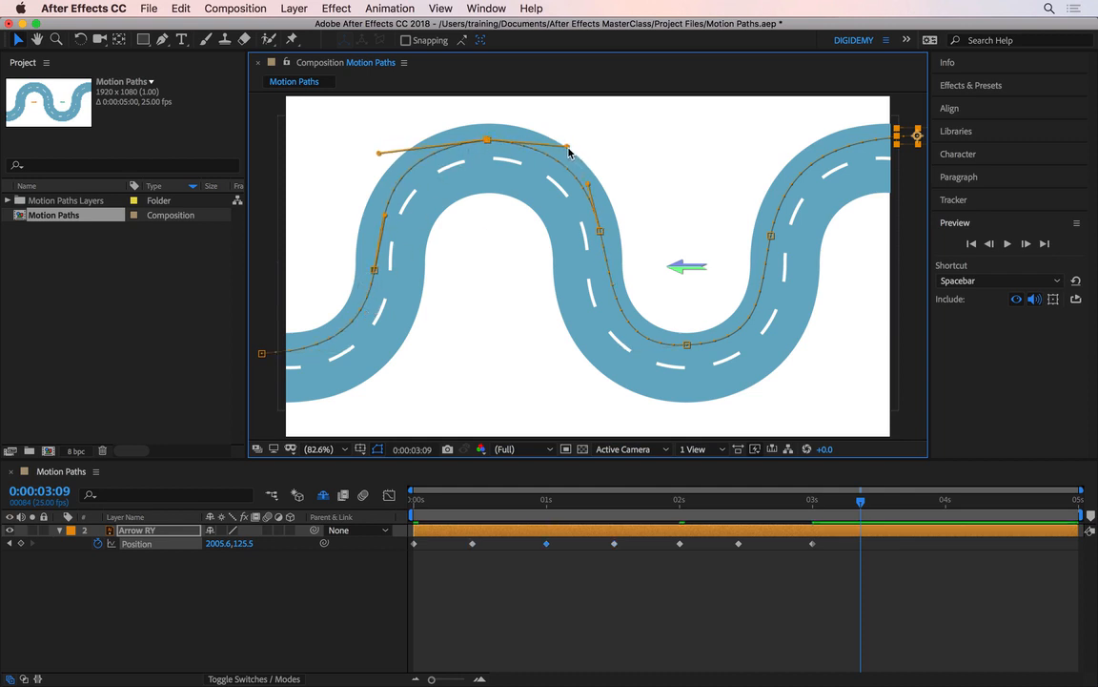
pyautogui.moveTo(569, 146); pyautogui.dragTo(569, 143)
# Try deleting the added keyframe on the road's descent, undo the deletion, and check the added keyframes in the timeline
pyautogui.click(601, 232)
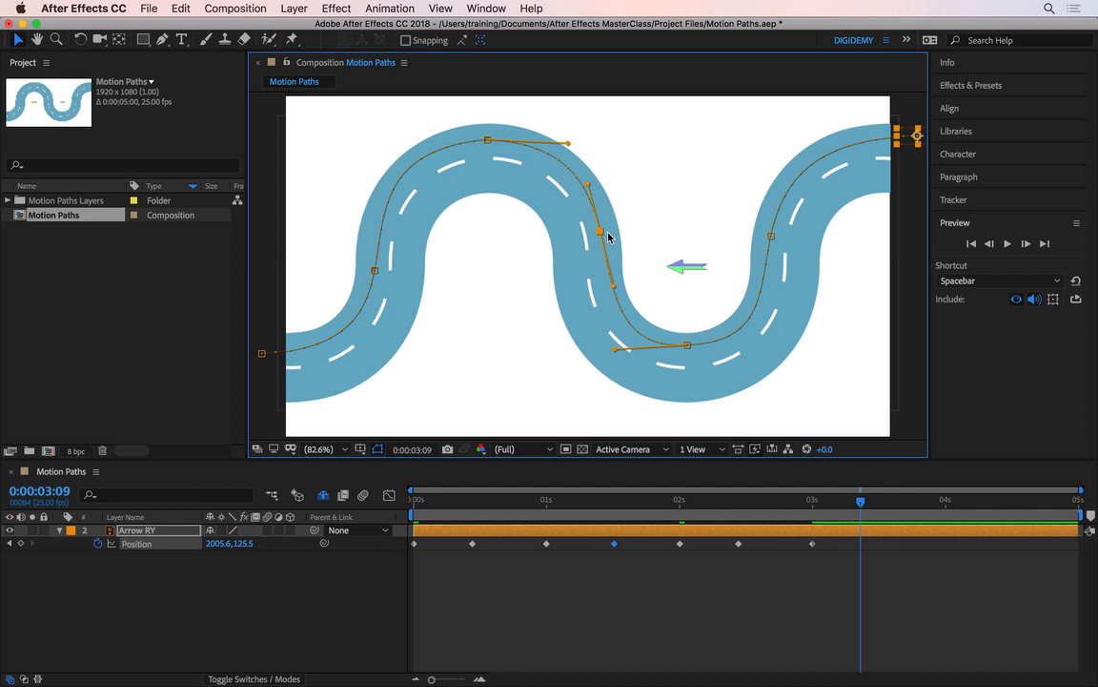
pyautogui.press('Delete')
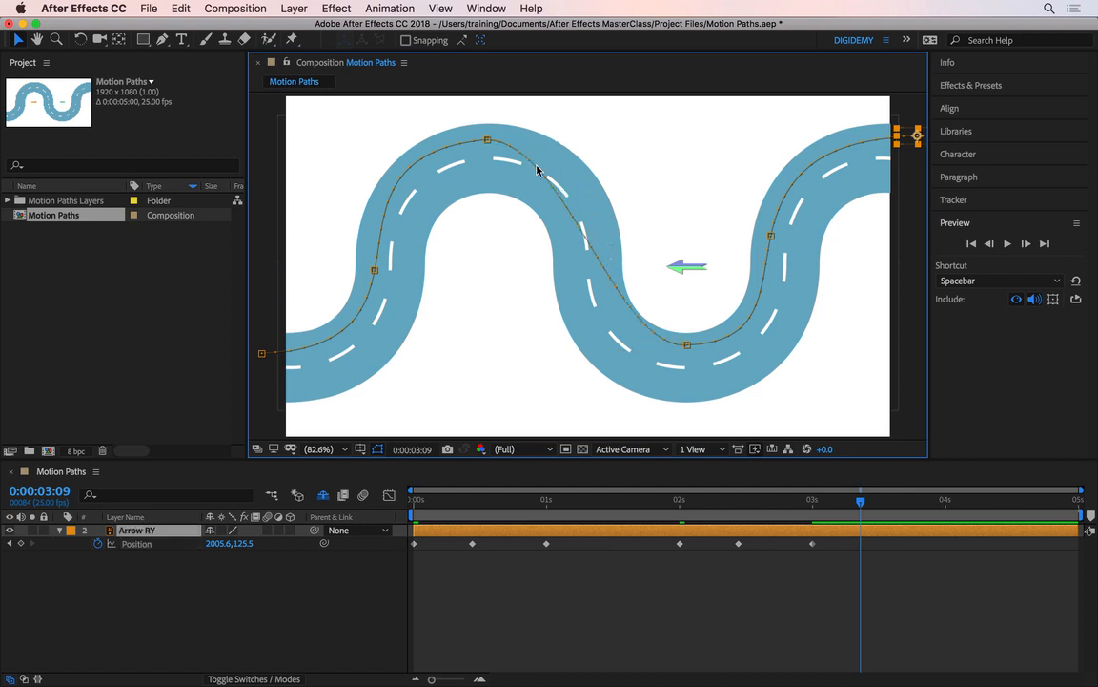
pyautogui.press('super+z')
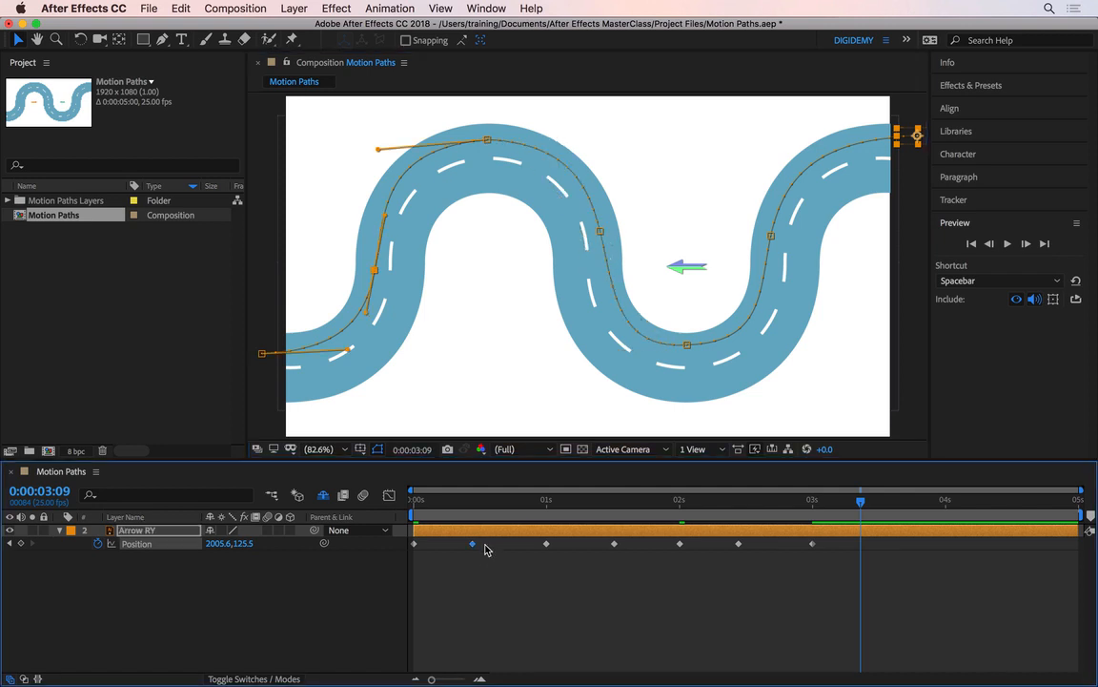
pyautogui.click(472, 544)
pyautogui.click(614, 544)
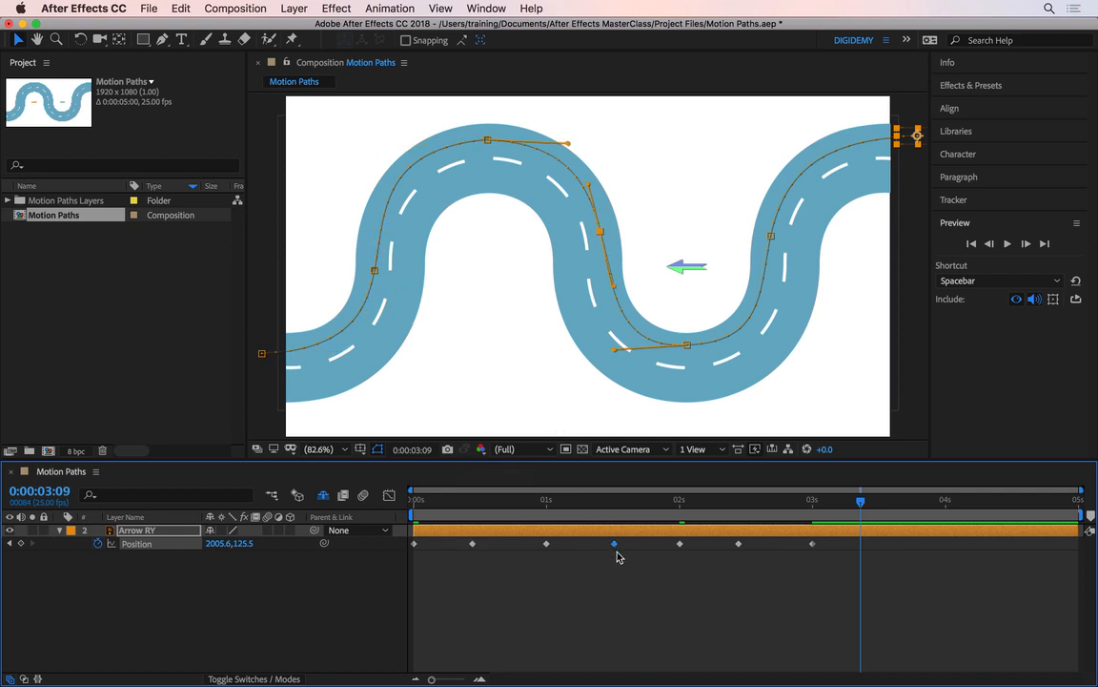
pyautogui.press('Delete')
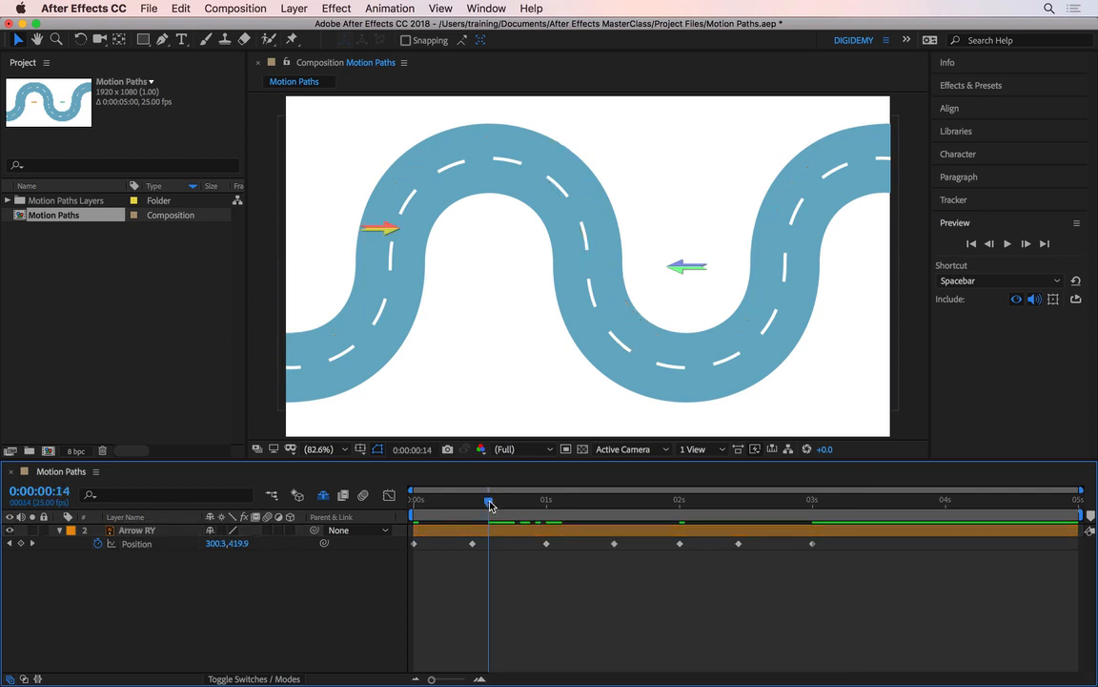
# Scrub the current time back and forth between 0:00:00:08 and 0:00:01:01 to review the arrow's movement over the first rise
pyautogui.click(459, 503)
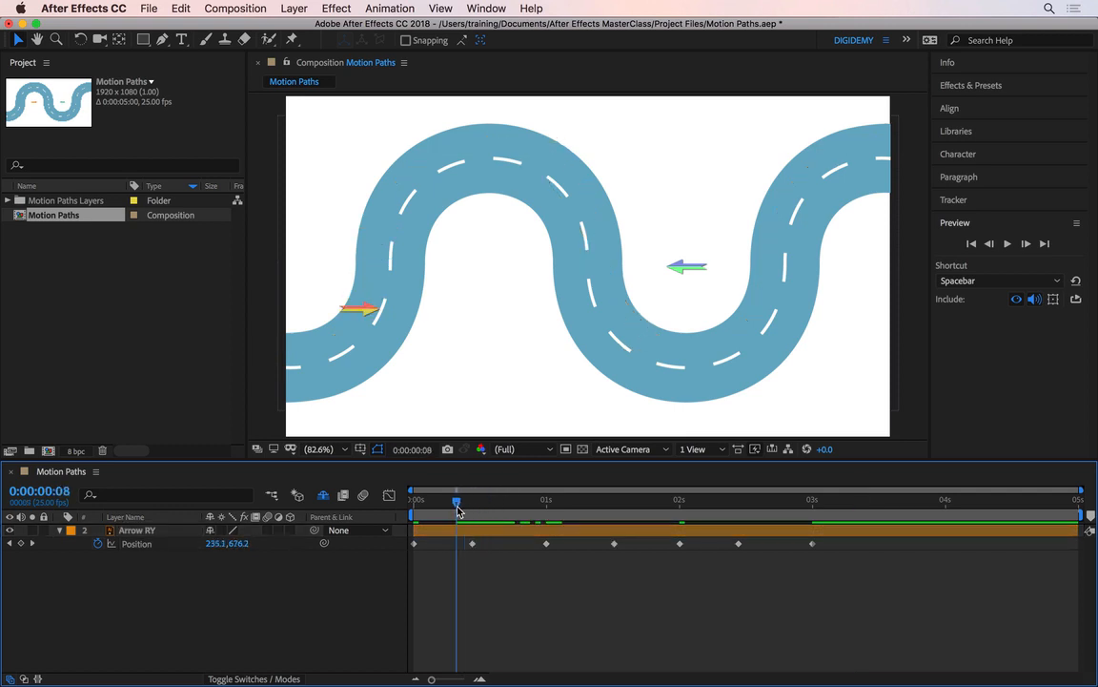
pyautogui.moveTo(458, 510); pyautogui.dragTo(573, 501)
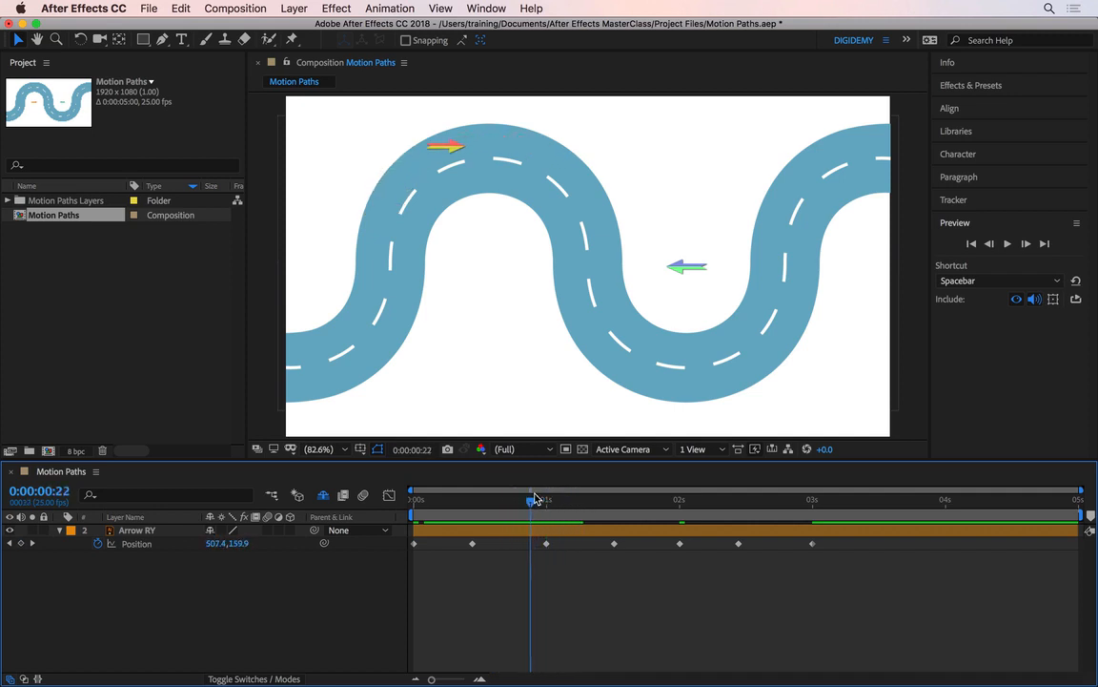
pyautogui.moveTo(535, 497); pyautogui.dragTo(449, 498)
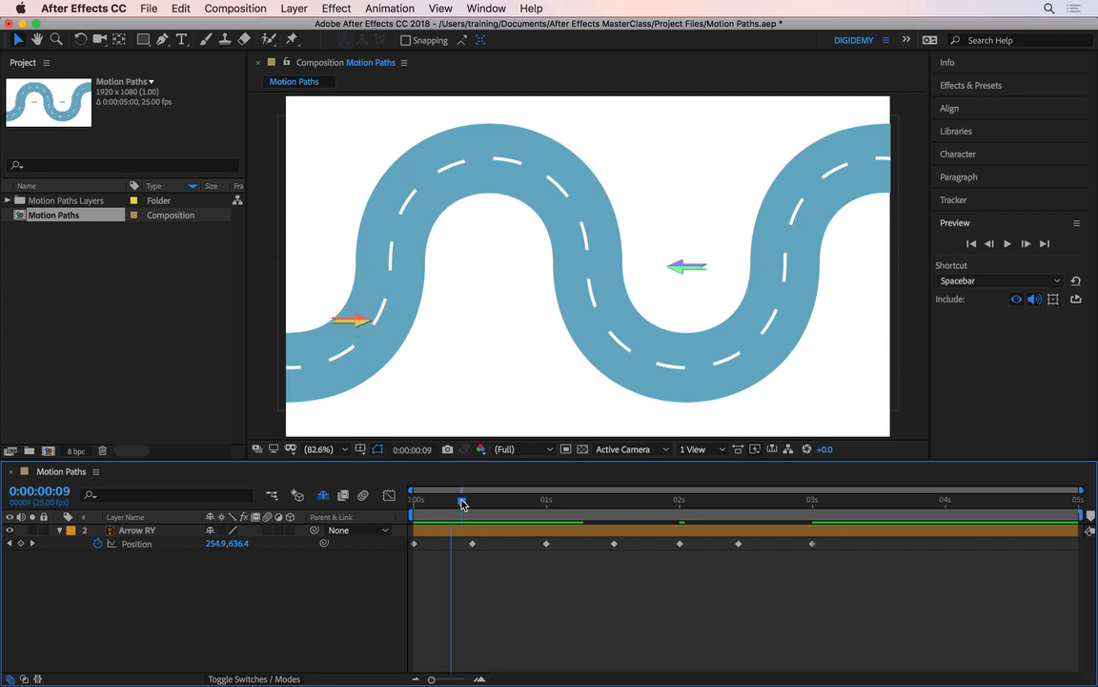
pyautogui.moveTo(451, 497); pyautogui.dragTo(549, 499)
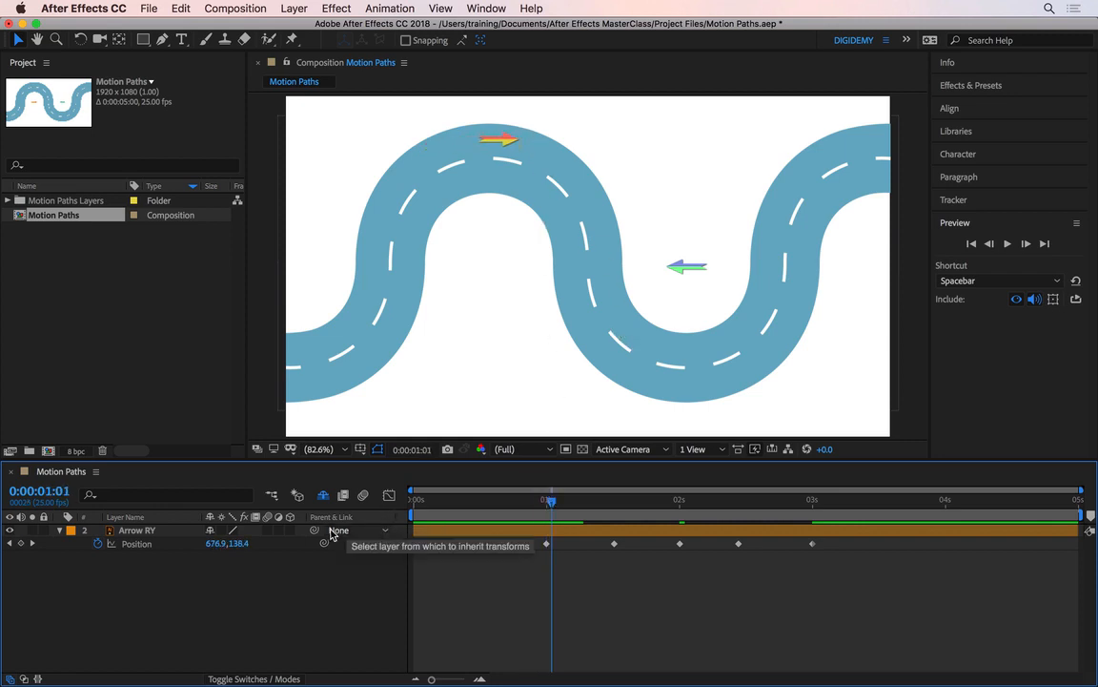
# Show the Arrow RY layer's Rotation alongside its Position and try turning the arrow manually to 37° for the descent
pyautogui.click(145, 532)
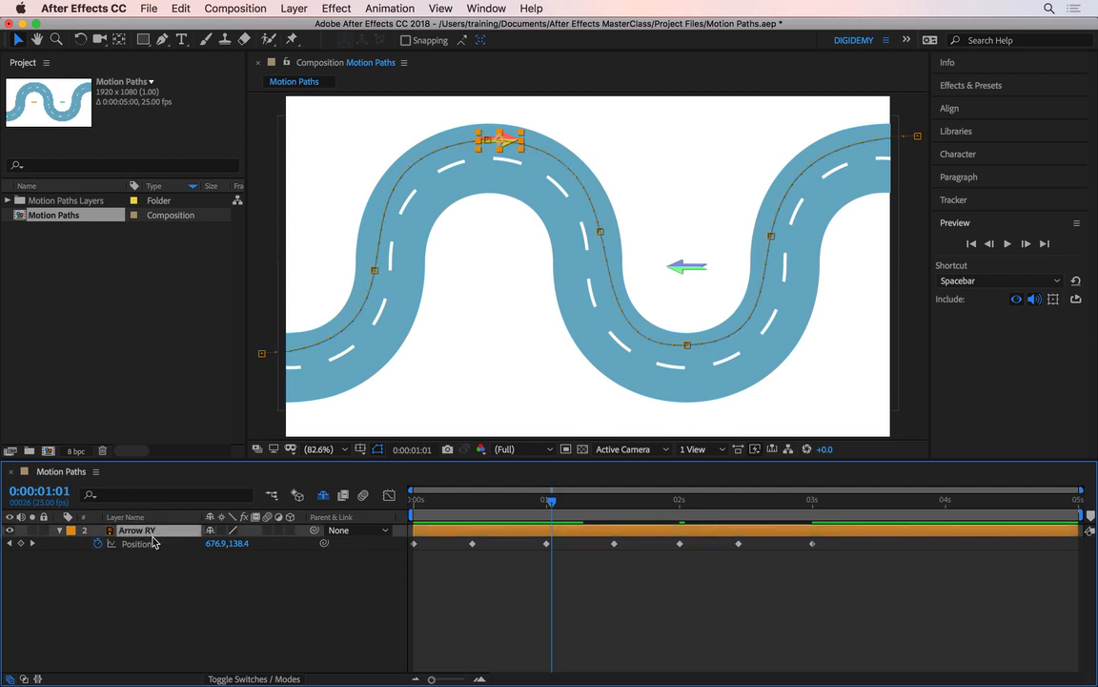
pyautogui.hotkey('shift', 'r')
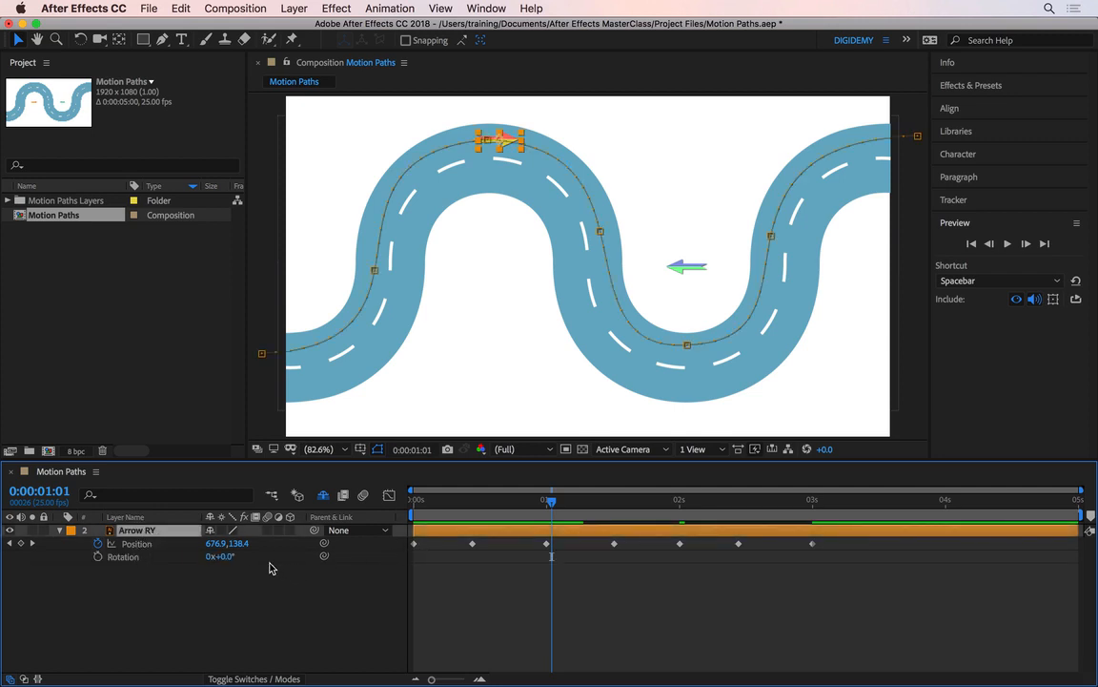
pyautogui.moveTo(227, 559); pyautogui.dragTo(238, 563)
pyautogui.moveTo(551, 510); pyautogui.dragTo(572, 510)
pyautogui.moveTo(233, 559); pyautogui.dragTo(254, 559)
pyautogui.click(641, 511)
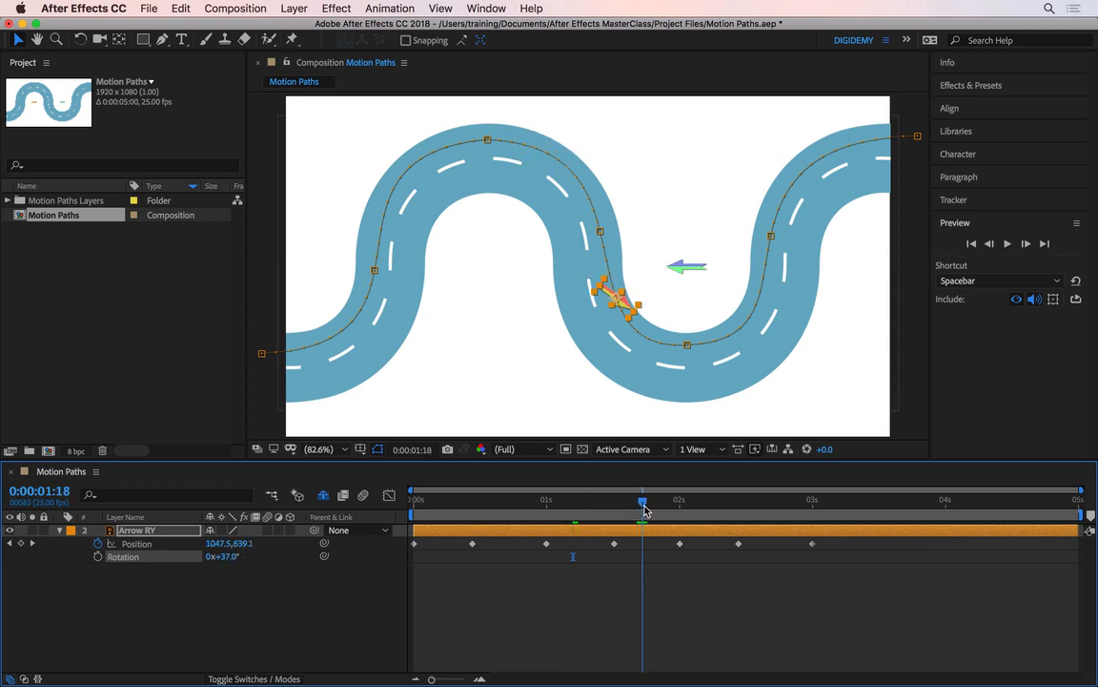
# Try turning the arrow manually to about 68° at 0:00:01:18 and to -9° at 0:00:02:01
pyautogui.moveTo(229, 556); pyautogui.dragTo(251, 556)
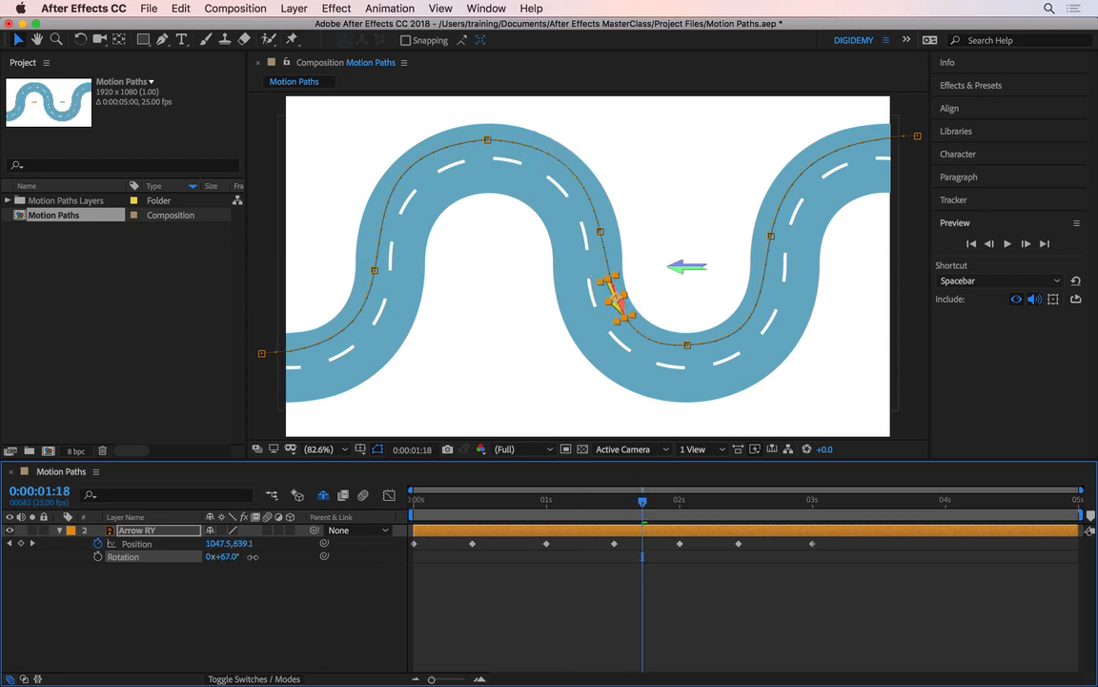
pyautogui.click(690, 508)
pyautogui.moveTo(690, 508); pyautogui.dragTo(685, 509)
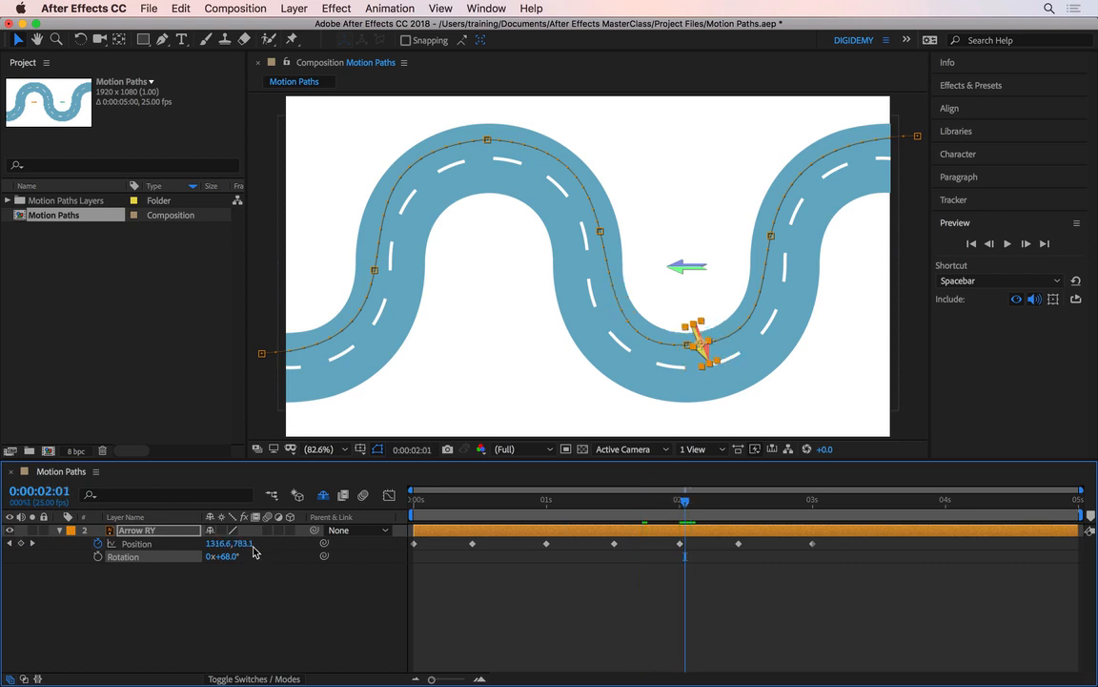
pyautogui.moveTo(237, 559); pyautogui.dragTo(181, 563)
# Reset the Arrow RY layer's Rotation to 0° and deselect the layer
pyautogui.click(226, 556)
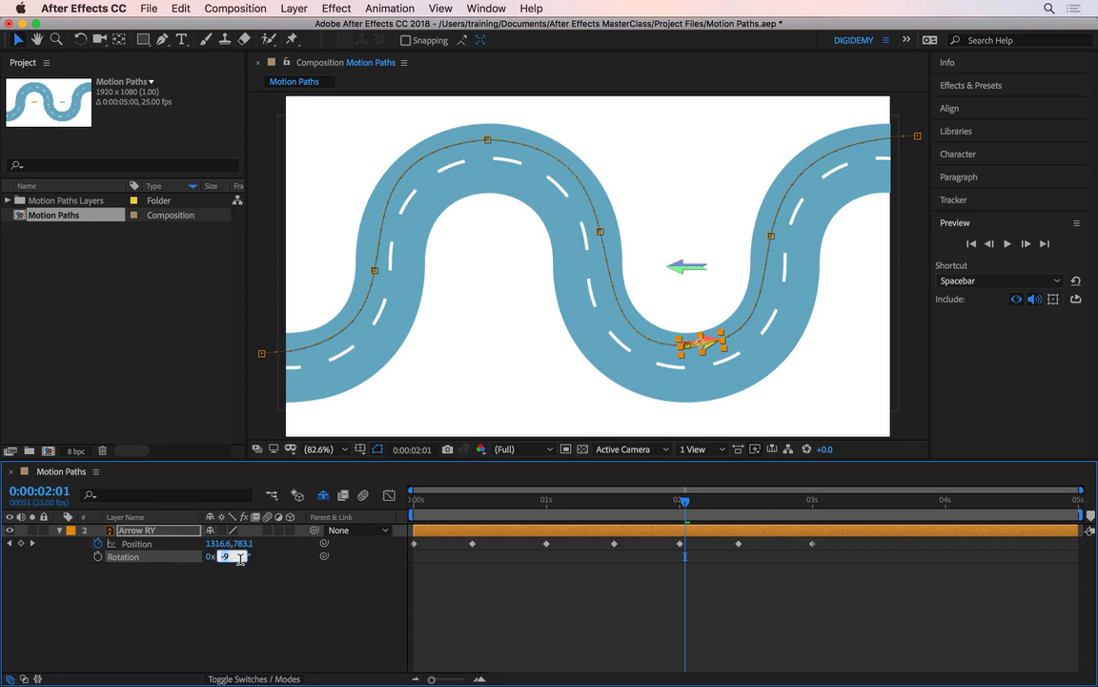
pyautogui.write('0')
pyautogui.press('Return')
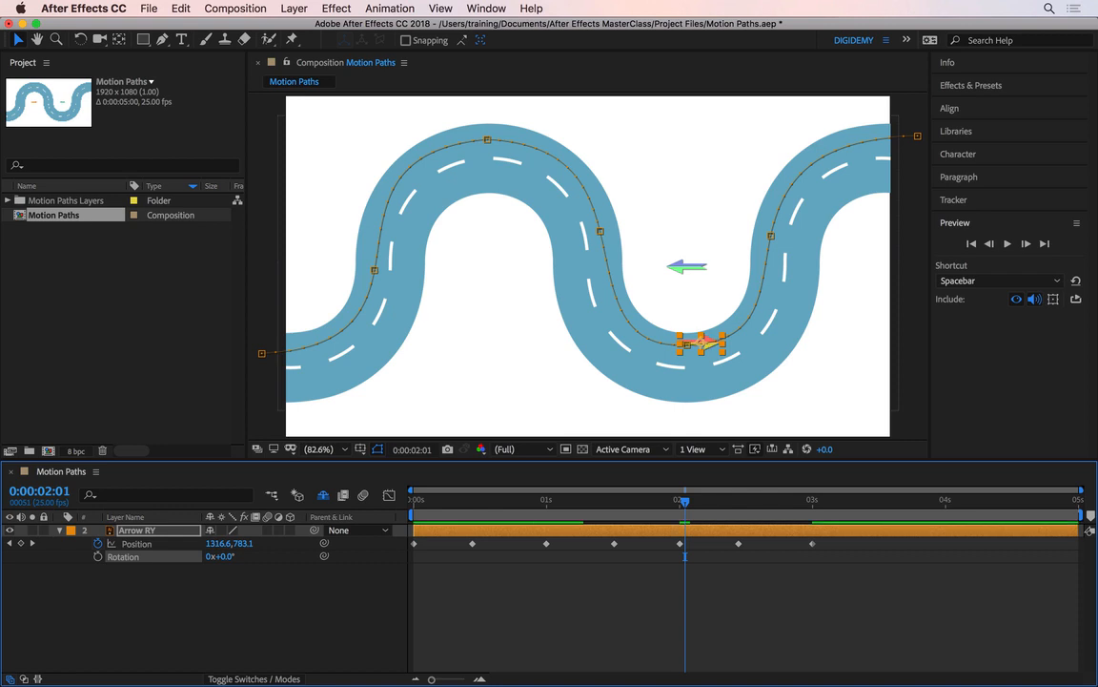
pyautogui.click(297, 591)
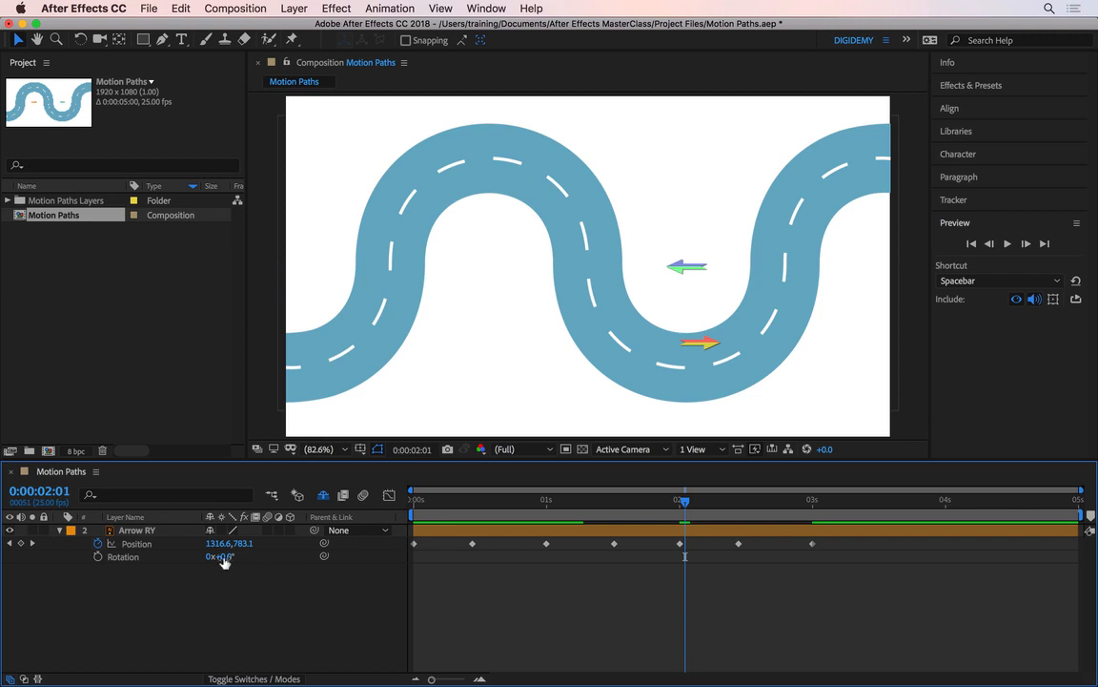
# Set the Arrow RY layer's auto-orientation to Orient Along Path and check the arrow's direction up to 0:00:02:08
pyautogui.click(157, 534)
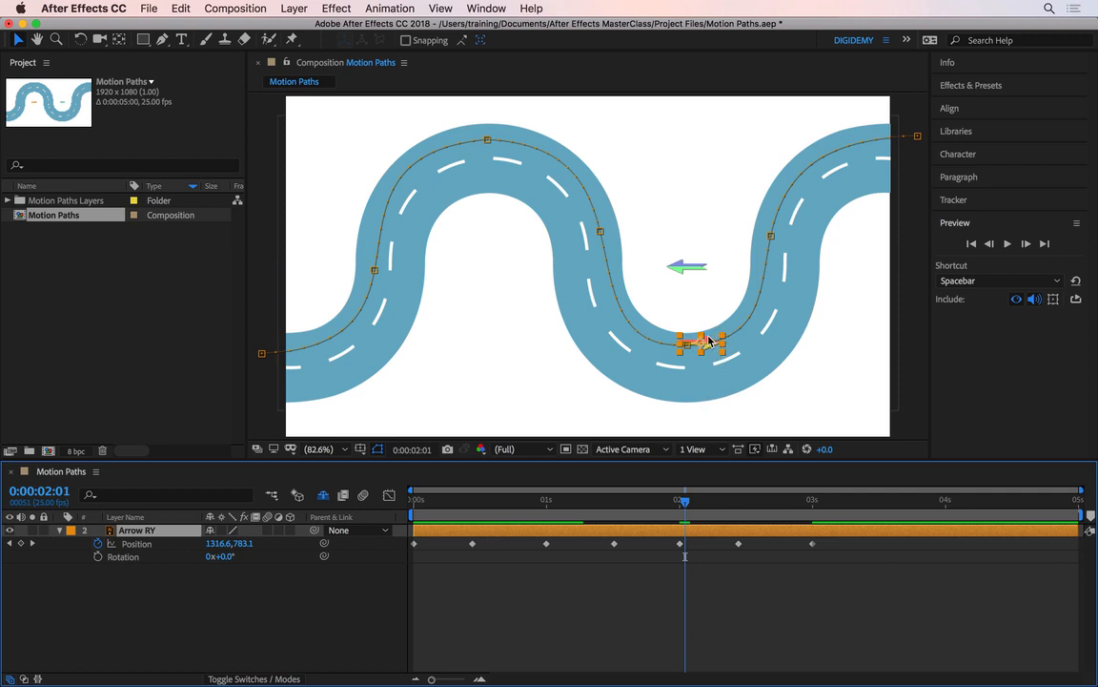
pyautogui.click(294, 8)
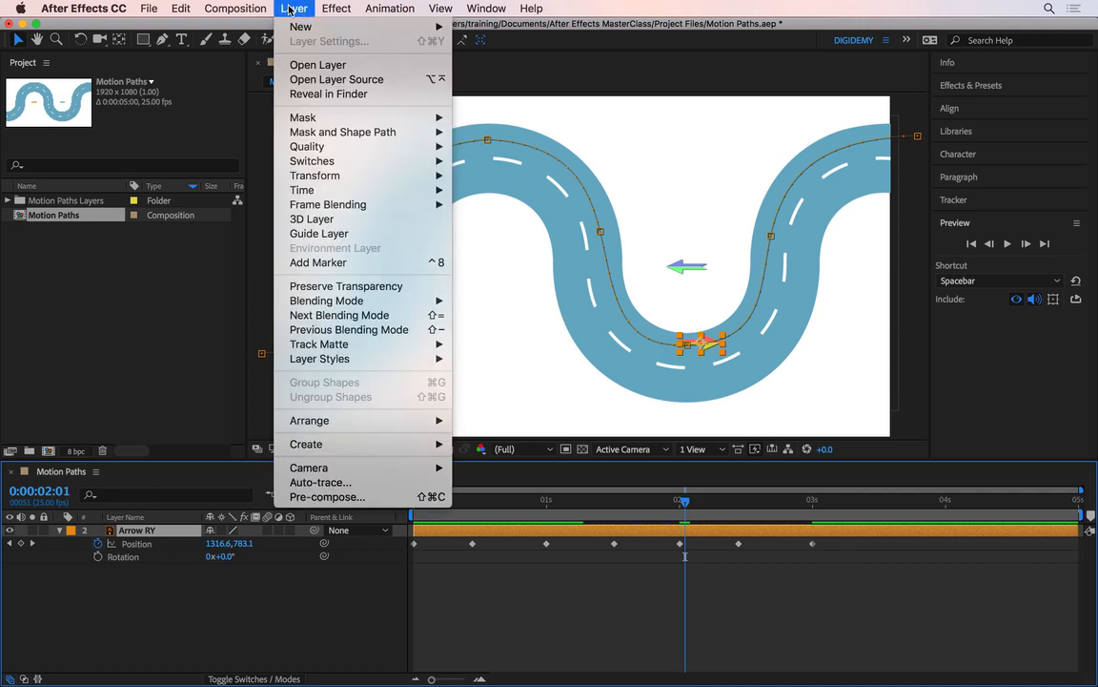
pyautogui.moveTo(335, 175)
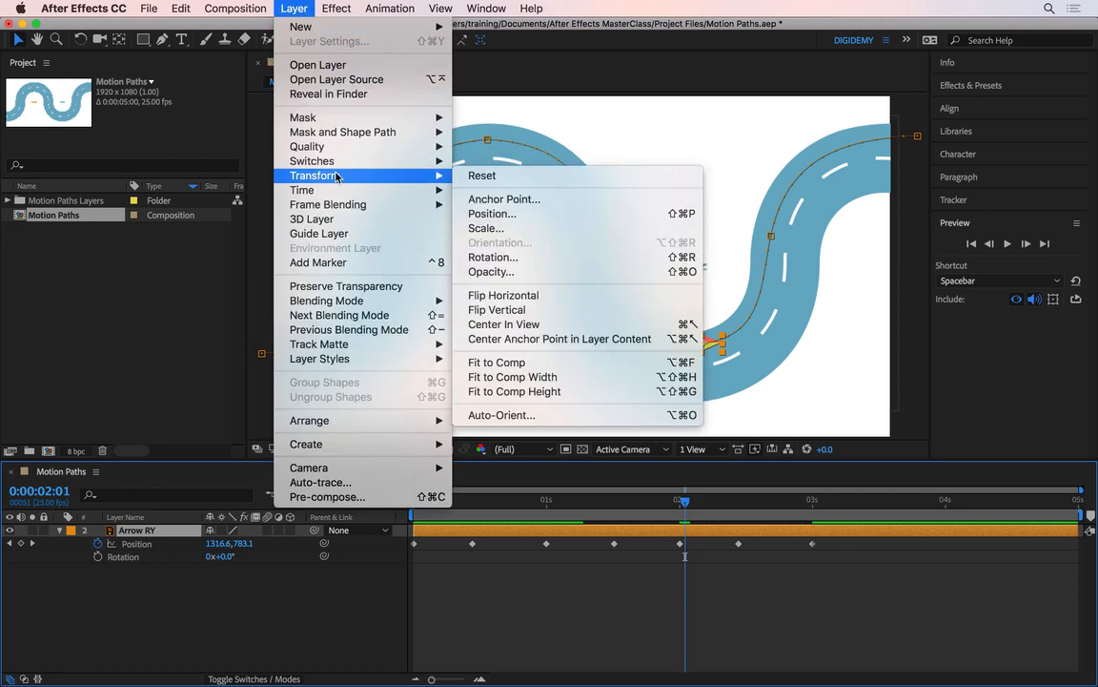
pyautogui.click(541, 417)
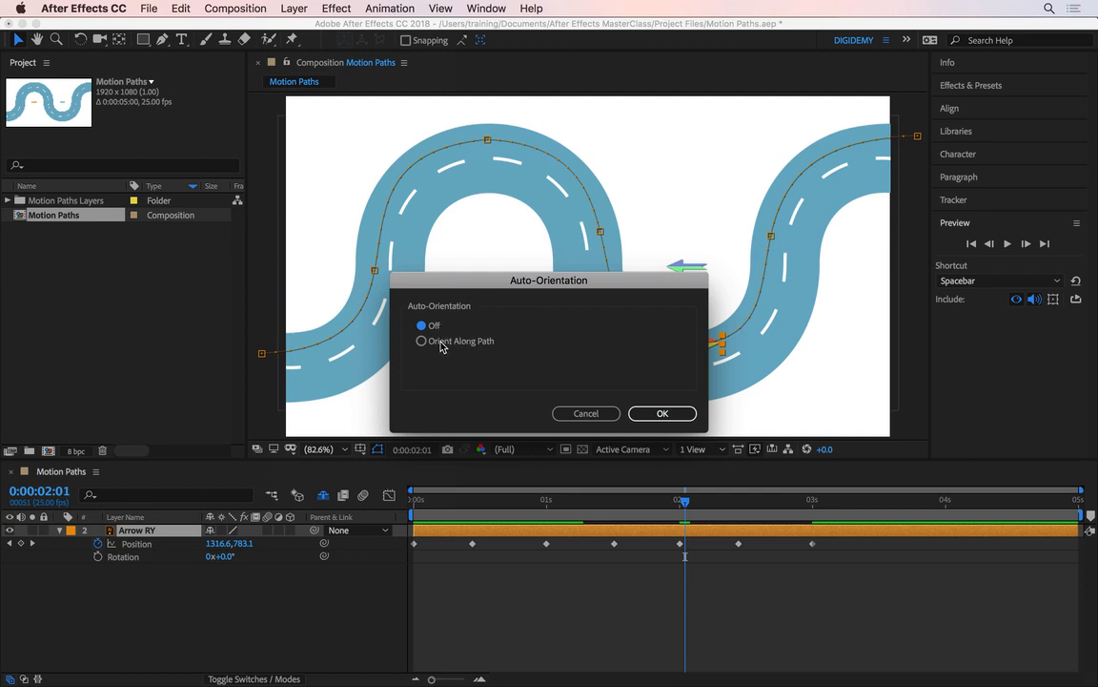
pyautogui.click(469, 344)
pyautogui.click(654, 412)
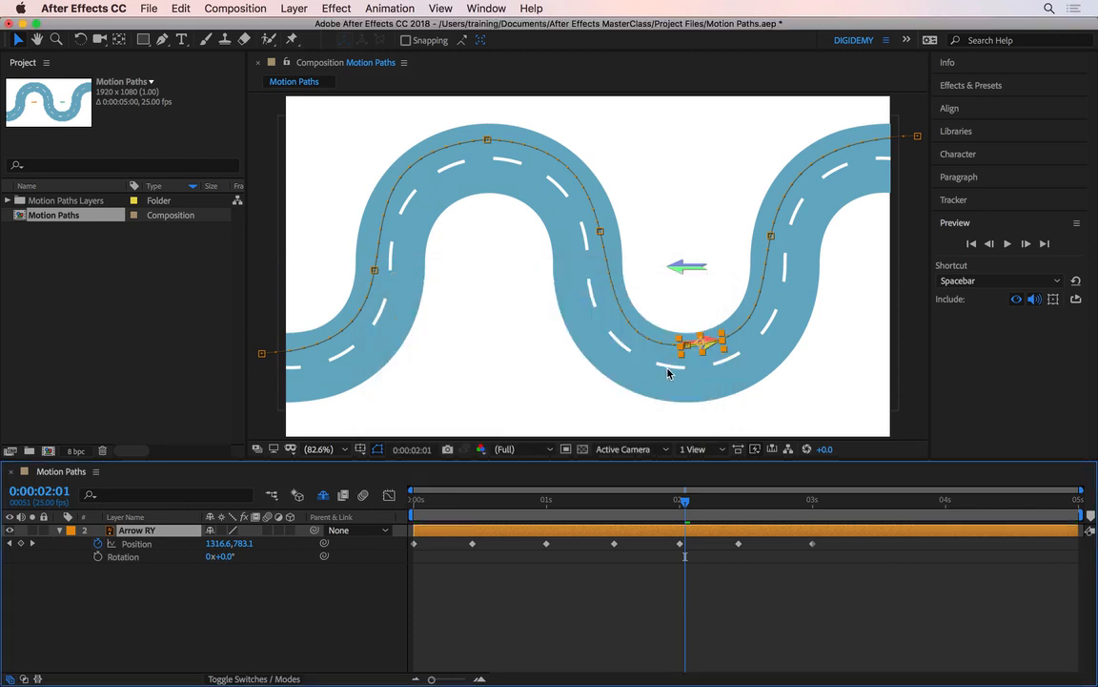
pyautogui.moveTo(686, 503); pyautogui.dragTo(718, 488)
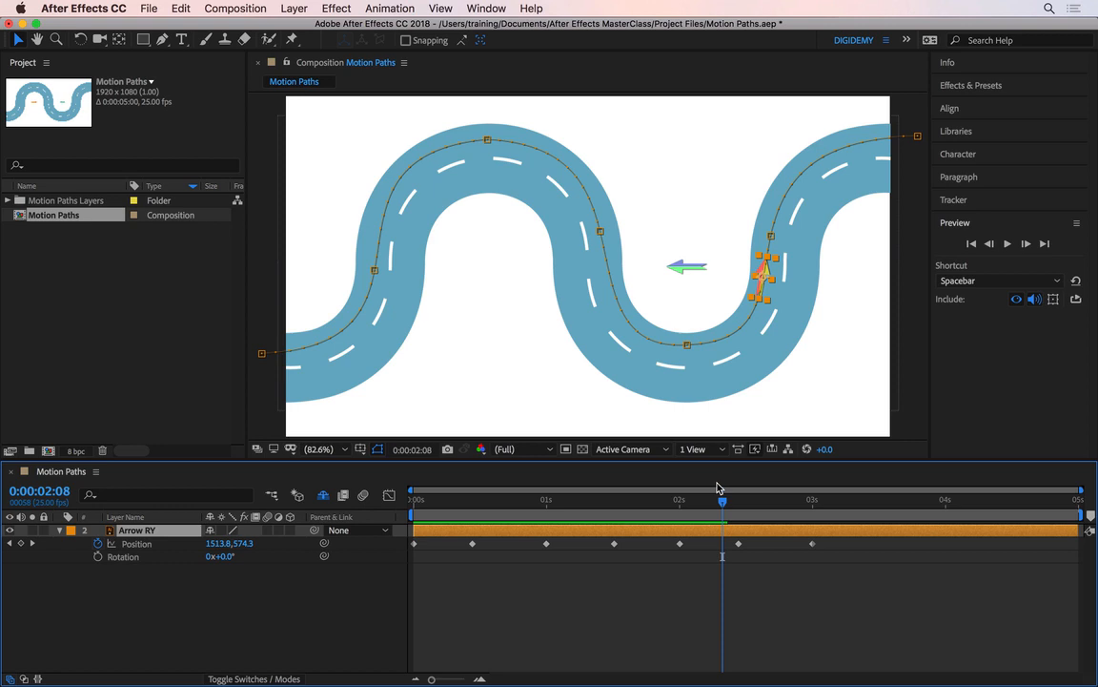
# Move the second rise's keyframe to the road's centre line, angle its outgoing handle downward, and review the arrow's orientation up to 0:00:02:15
pyautogui.click(775, 234)
pyautogui.moveTo(773, 238); pyautogui.dragTo(845, 275)
pyautogui.moveTo(722, 502); pyautogui.dragTo(717, 501)
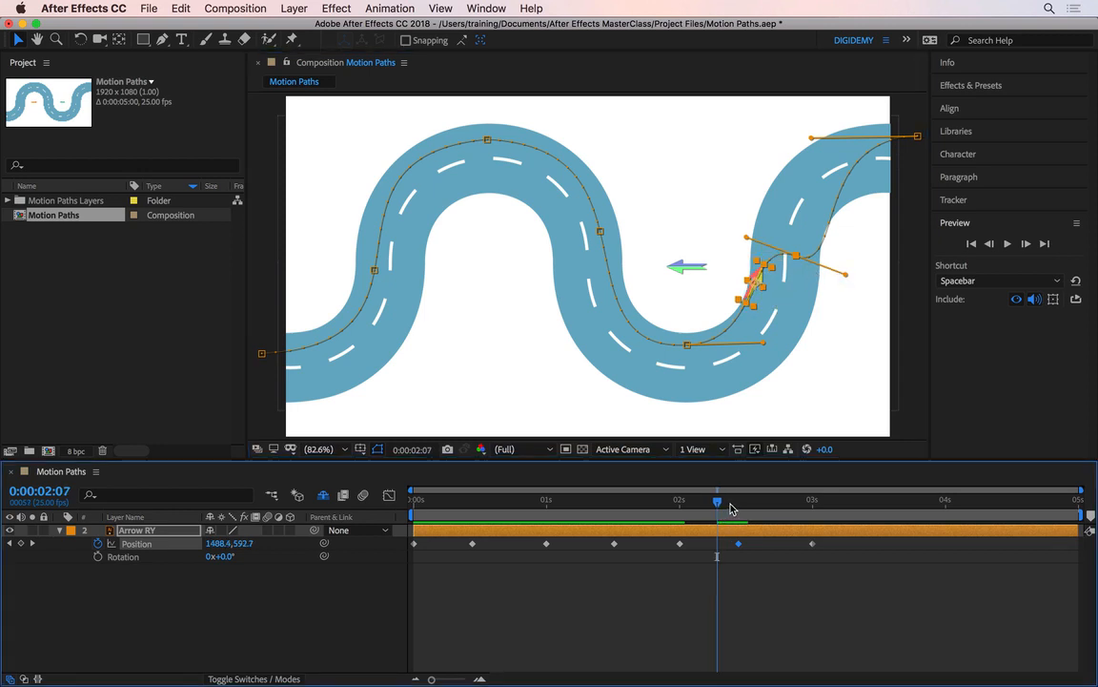
pyautogui.click(730, 503)
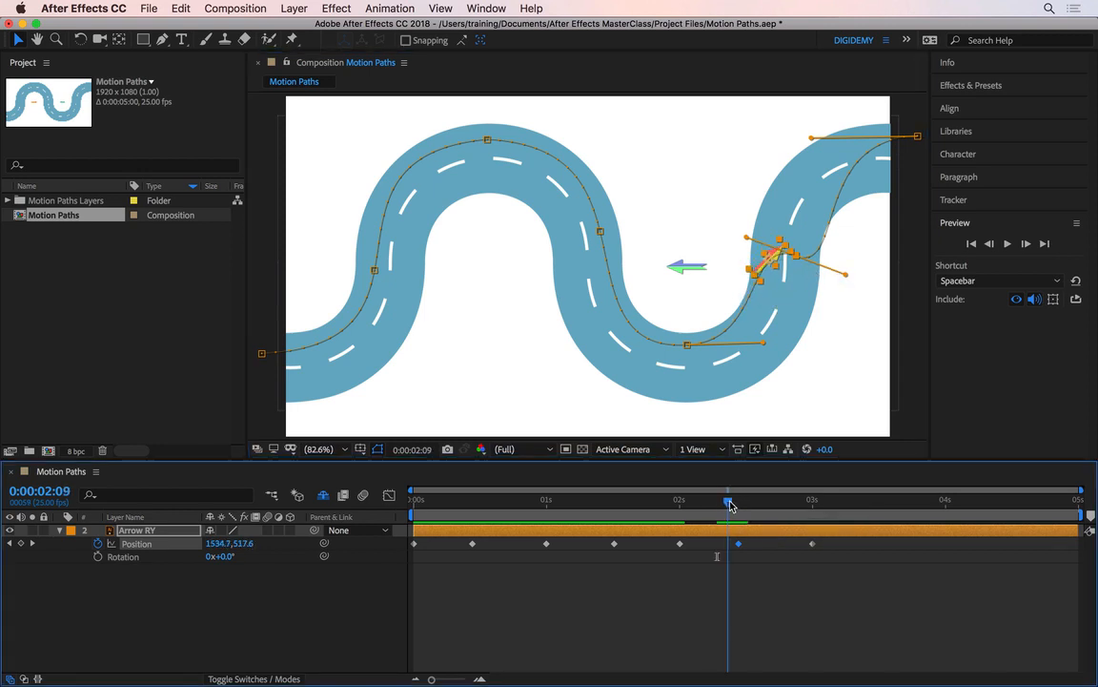
pyautogui.moveTo(731, 503); pyautogui.dragTo(766, 490)
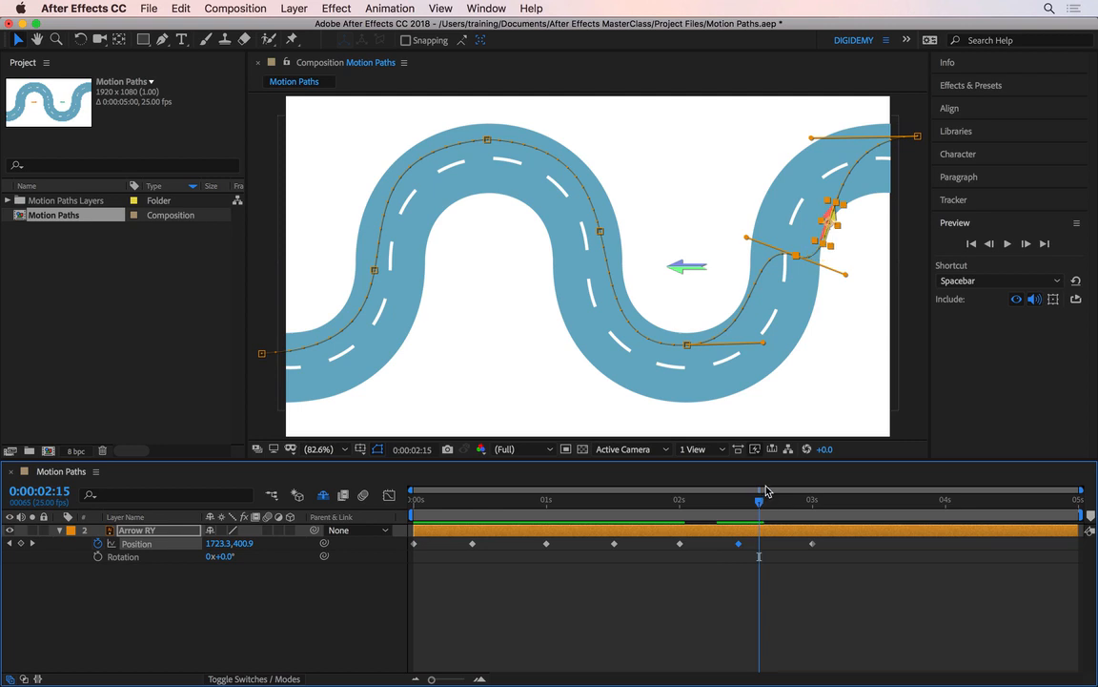